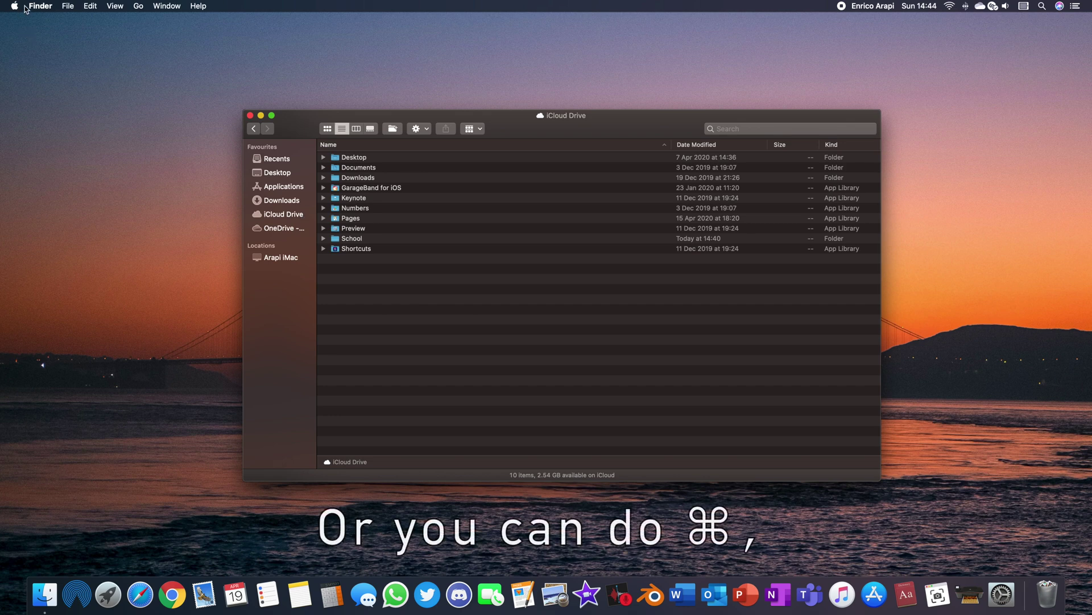
# Open Finder preferences to the Sidebar settings.
pyautogui.click(41, 7)
pyautogui.click(53, 35)
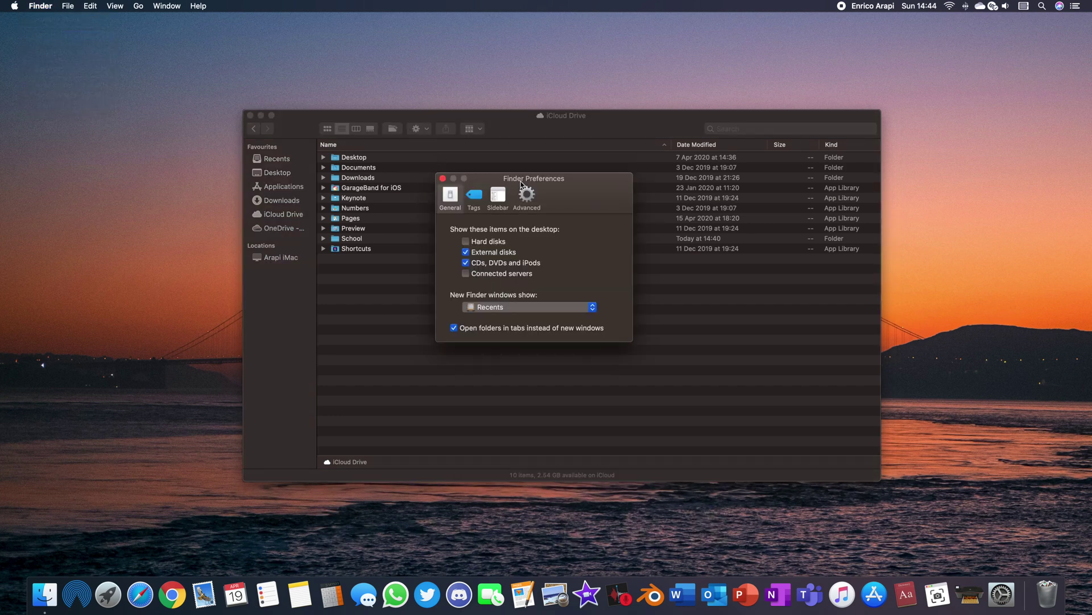
pyautogui.click(498, 197)
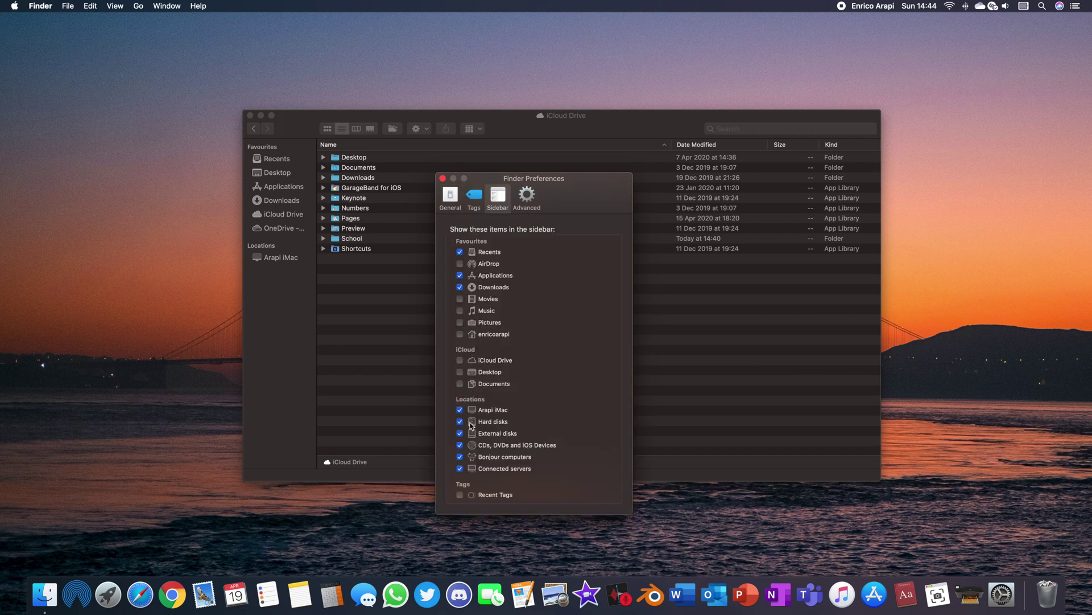
# Toggle Pictures, Music and Movies sidebar favourites on and off, and move iCloud Drive below Recents.
pyautogui.click(460, 322)
pyautogui.click(460, 311)
pyautogui.click(461, 300)
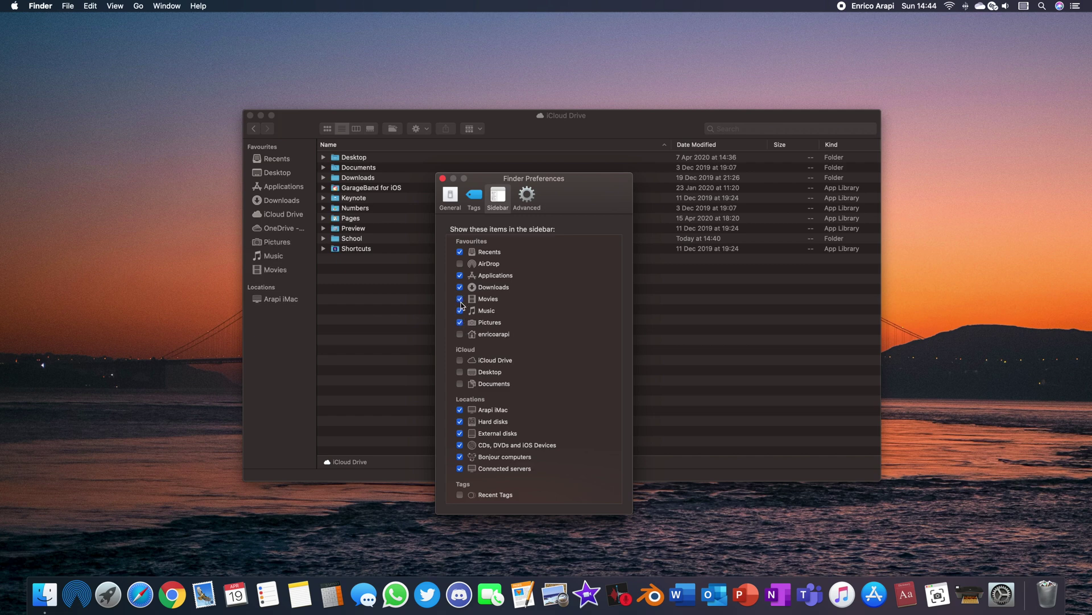
pyautogui.click(460, 299)
pyautogui.click(460, 310)
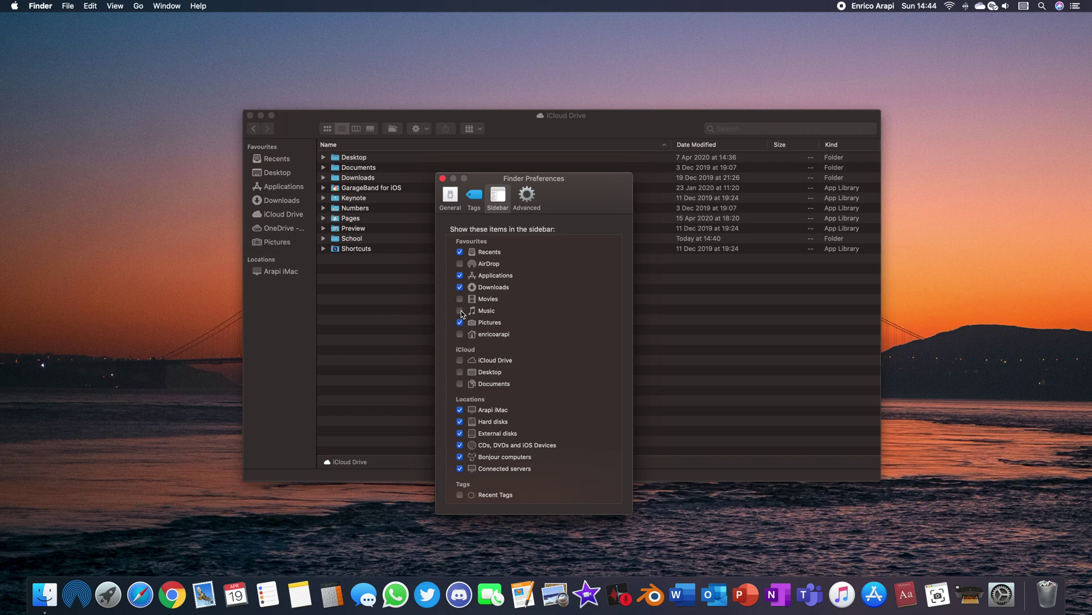
pyautogui.click(460, 322)
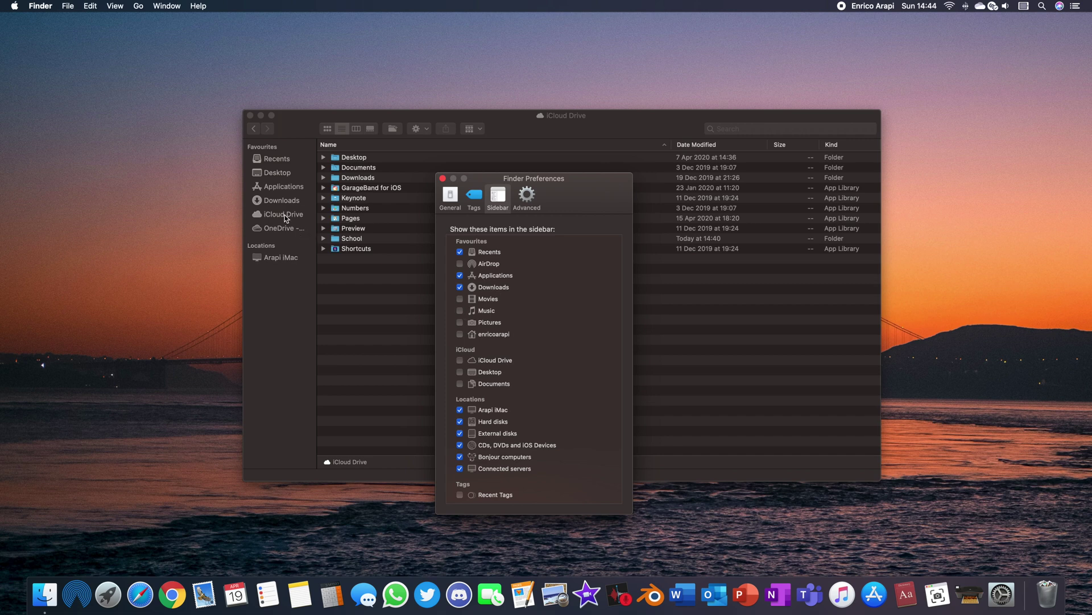
pyautogui.moveTo(285, 206)
pyautogui.mouseDown()
pyautogui.moveTo(284, 153)
pyautogui.moveTo(285, 215)
pyautogui.mouseUp()
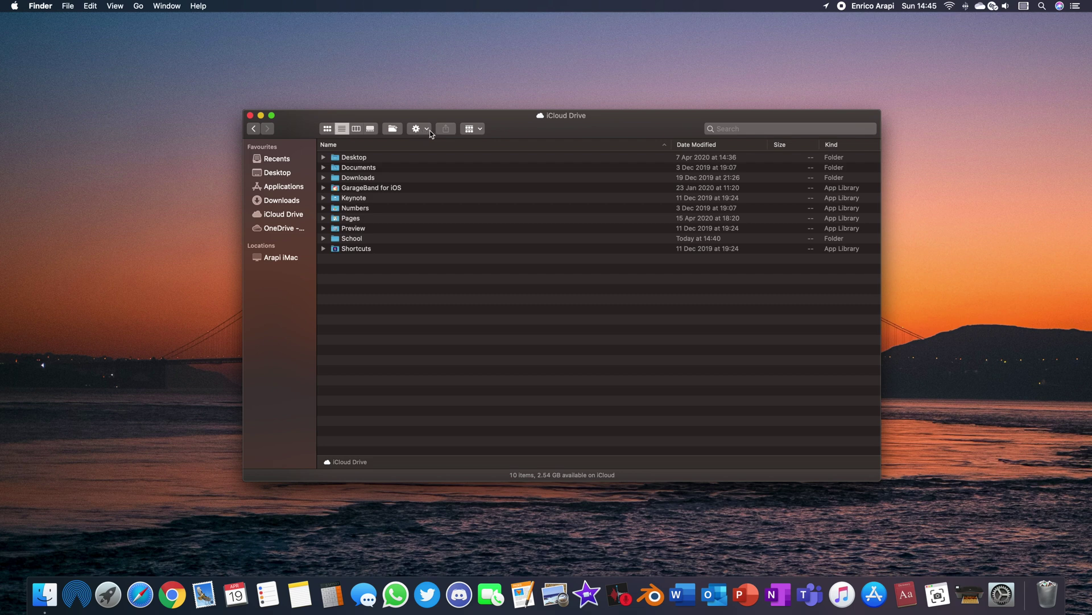
# Add the Eject item to the toolbar via Customise Toolbar, then remove it again.
pyautogui.rightClick(515, 130)
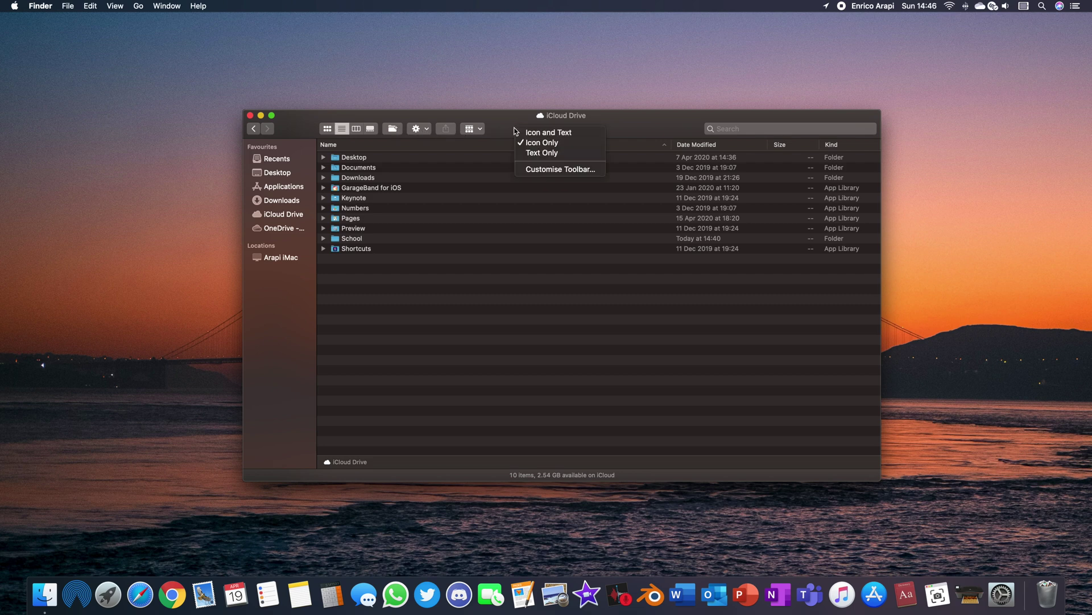
pyautogui.click(573, 170)
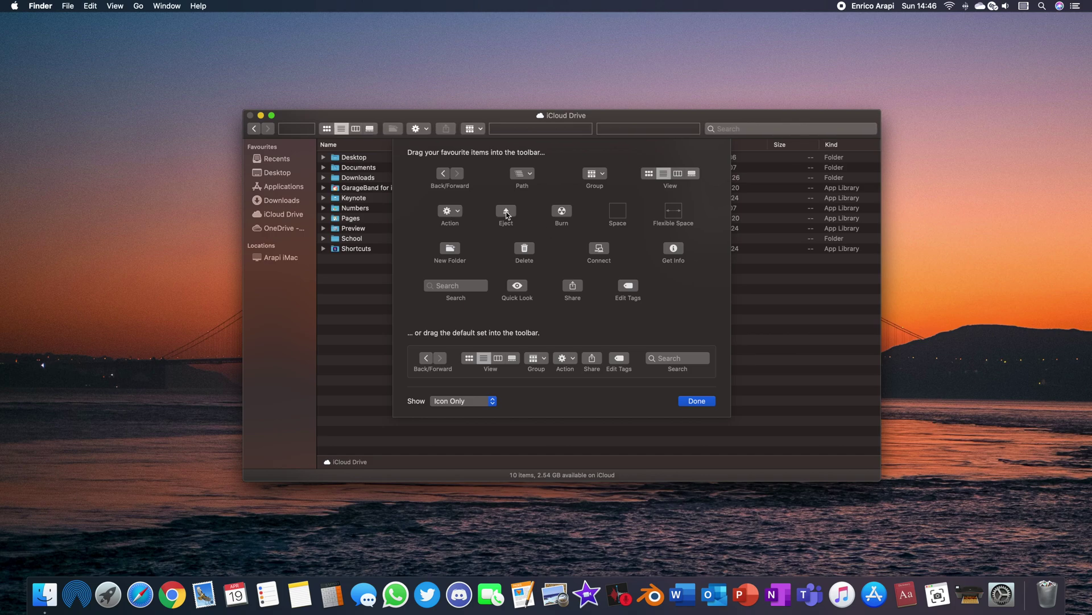
pyautogui.moveTo(506, 215); pyautogui.dragTo(509, 132)
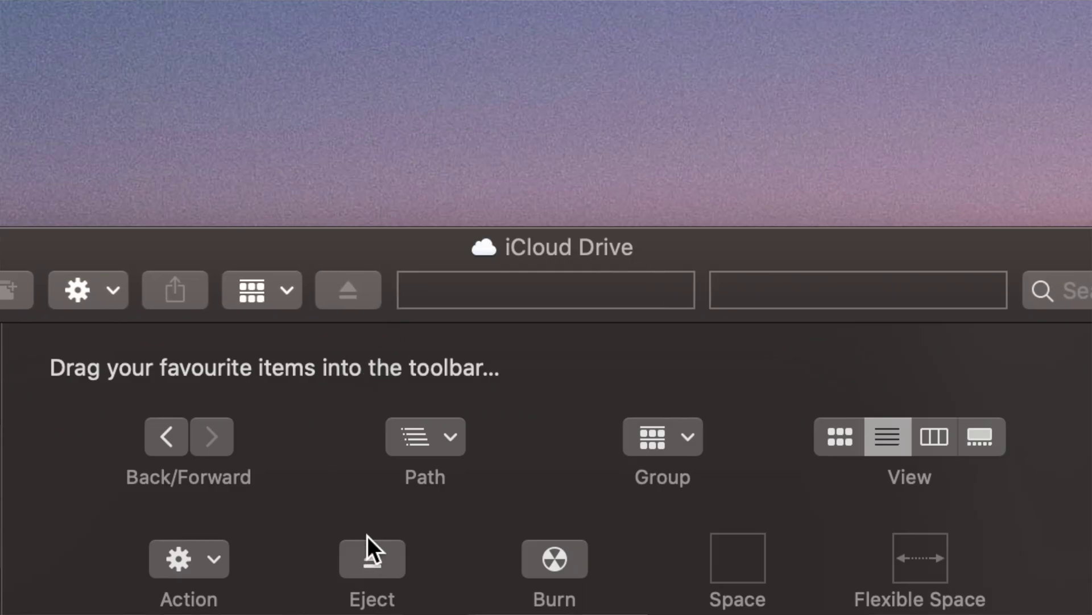
pyautogui.moveTo(354, 298); pyautogui.dragTo(371, 144)
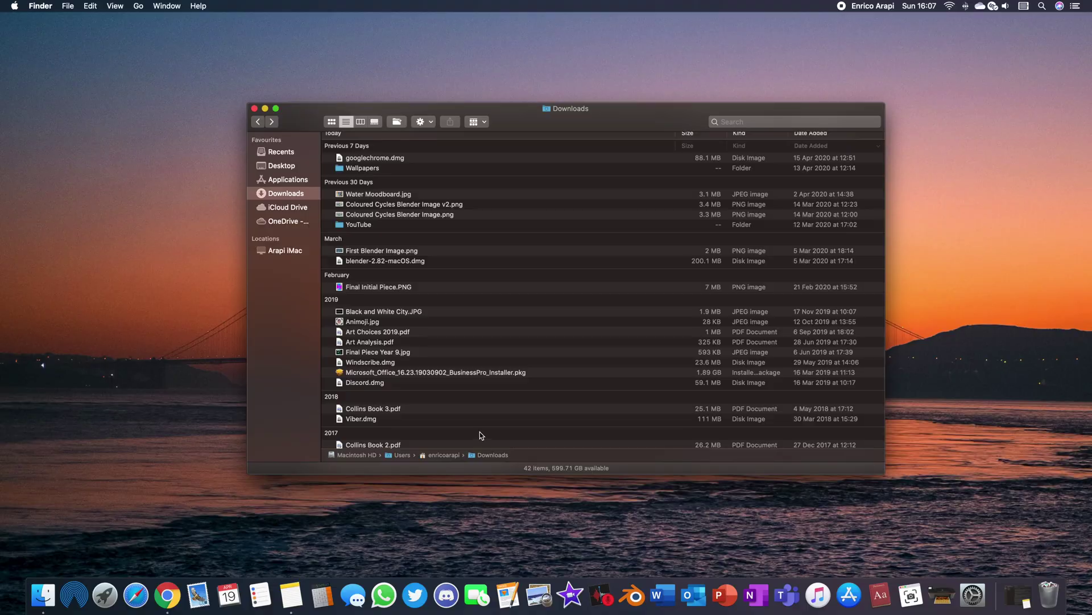
pyautogui.click(372, 287)
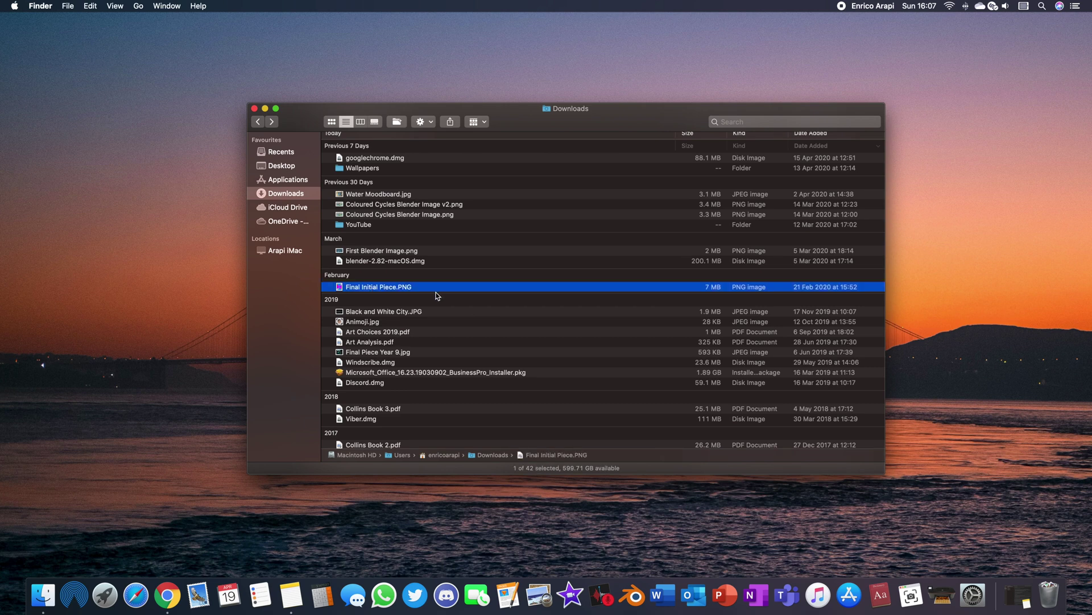
pyautogui.press('space')
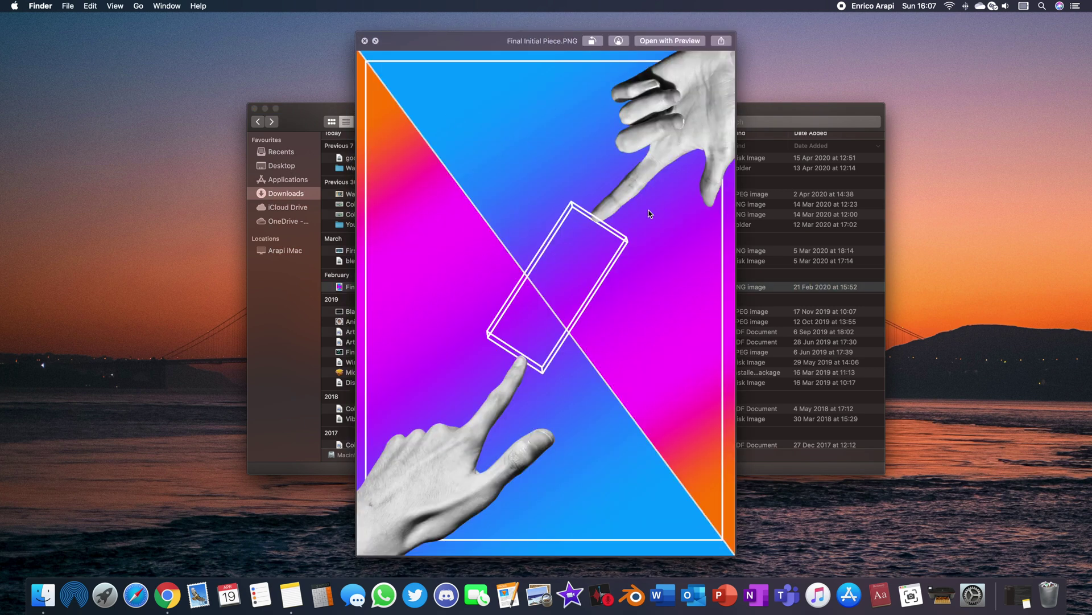
pyautogui.press('space')
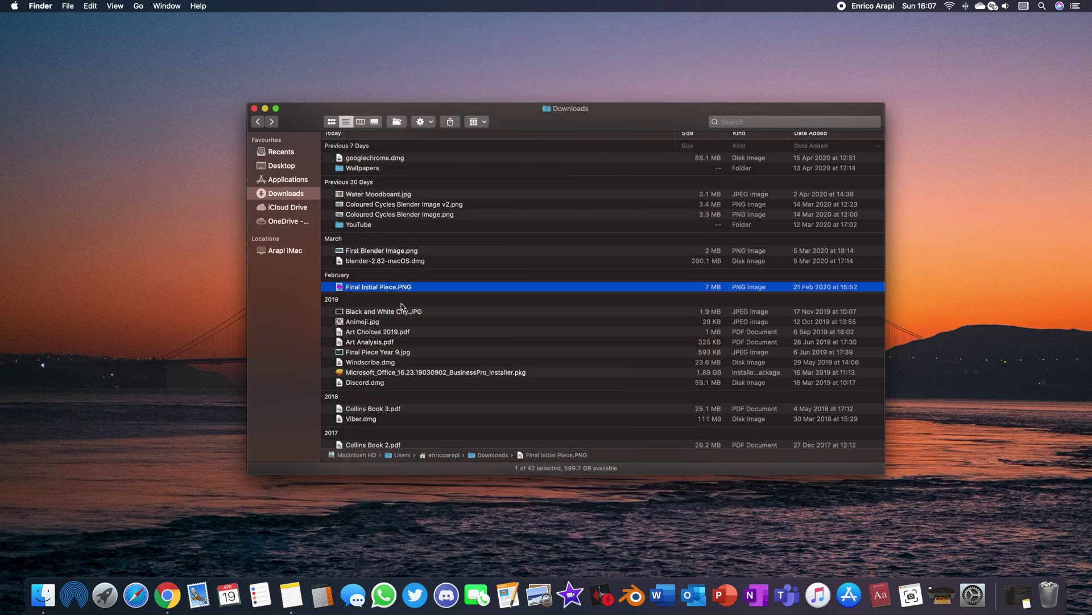
pyautogui.click(387, 343)
pyautogui.press('space')
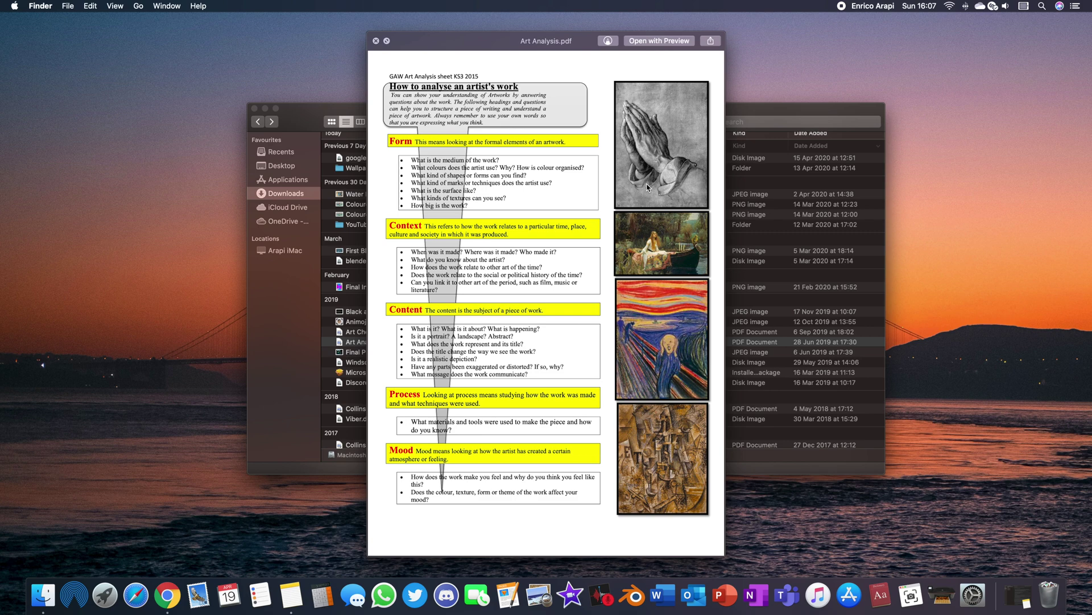
pyautogui.press('space')
pyautogui.scroll(1, 396, 398)
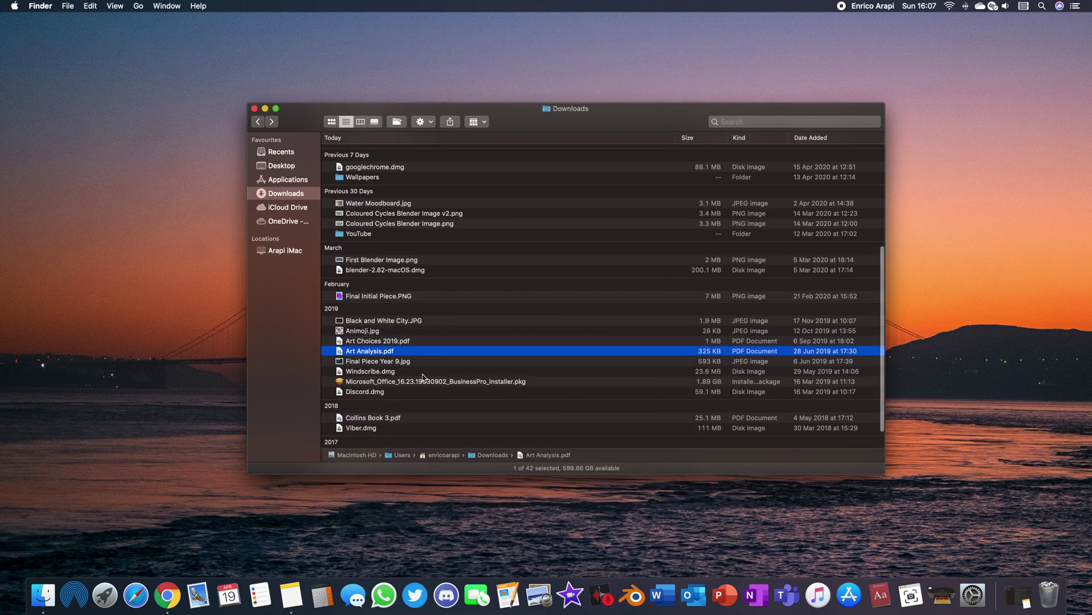
pyautogui.click(405, 371)
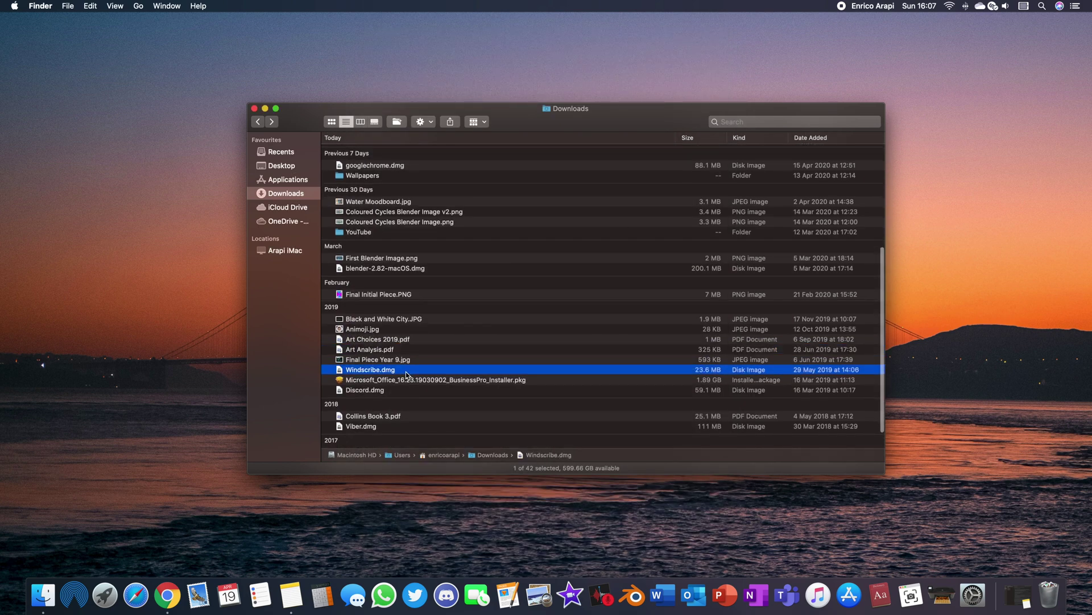
pyautogui.press('space')
pyautogui.press('space')
pyautogui.click(396, 391)
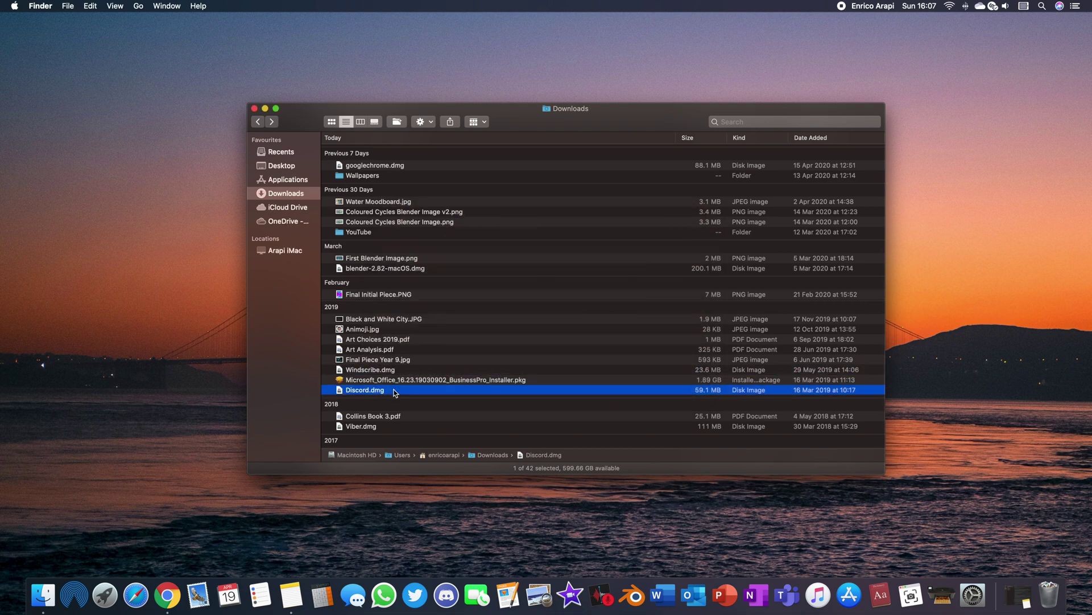
pyautogui.press('space')
pyautogui.press('space')
pyautogui.click(404, 295)
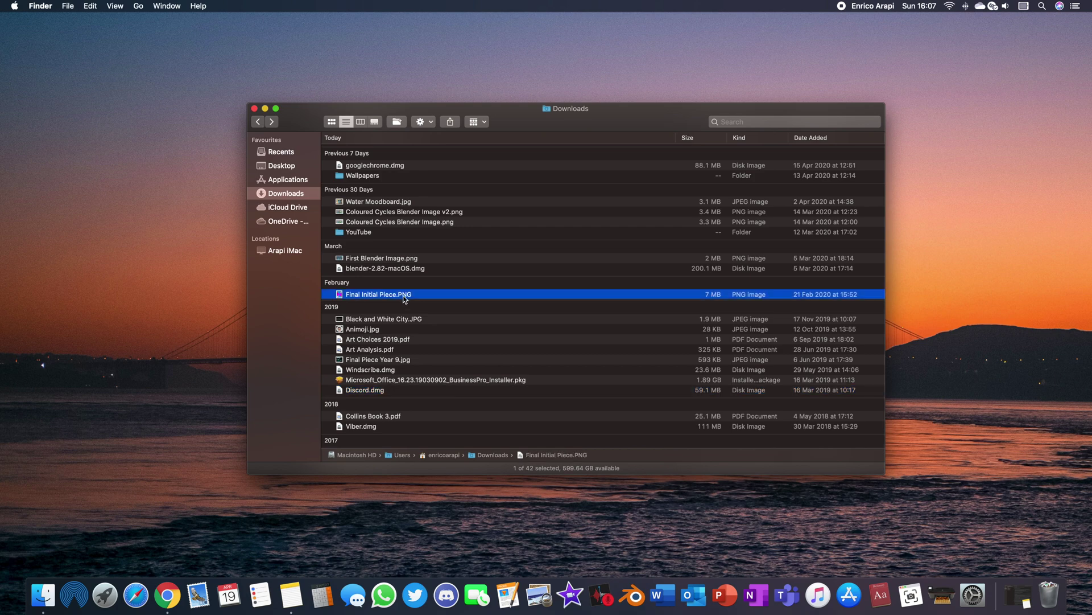
pyautogui.press('space')
pyautogui.click(376, 41)
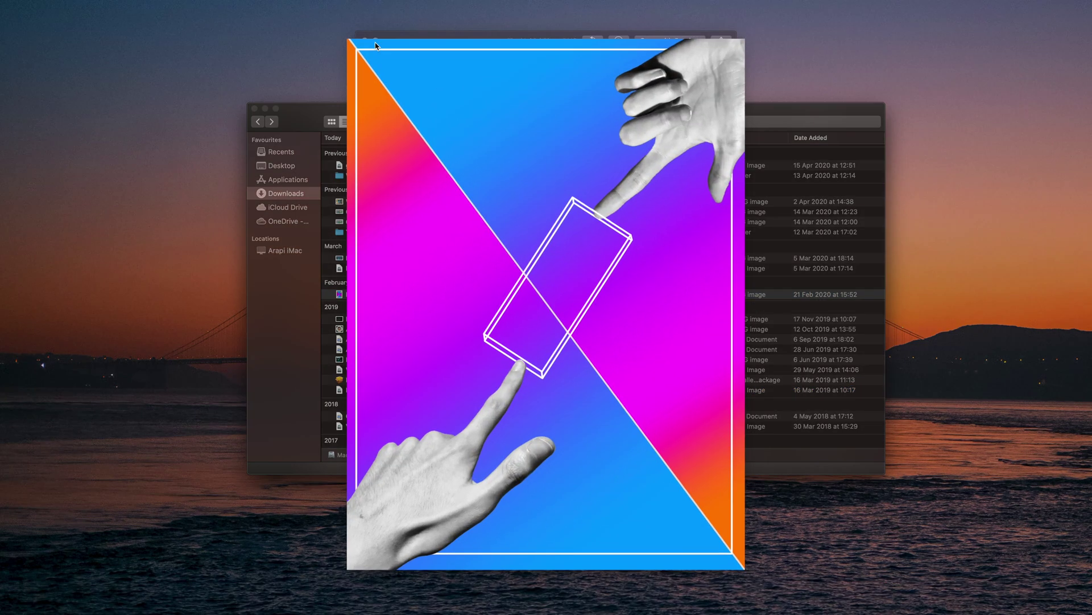
pyautogui.click(375, 43)
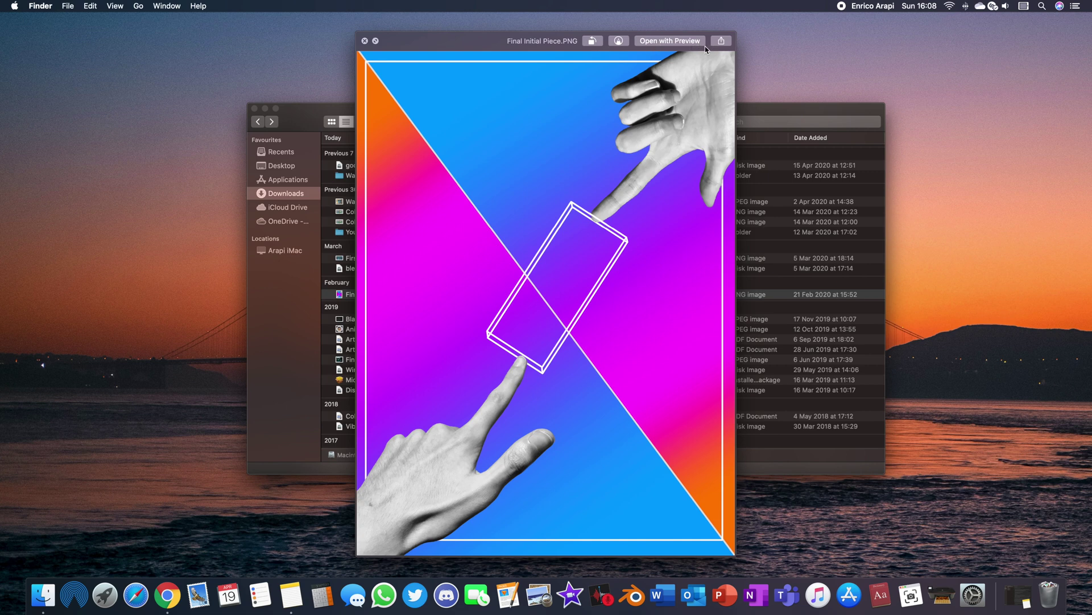
pyautogui.click(365, 41)
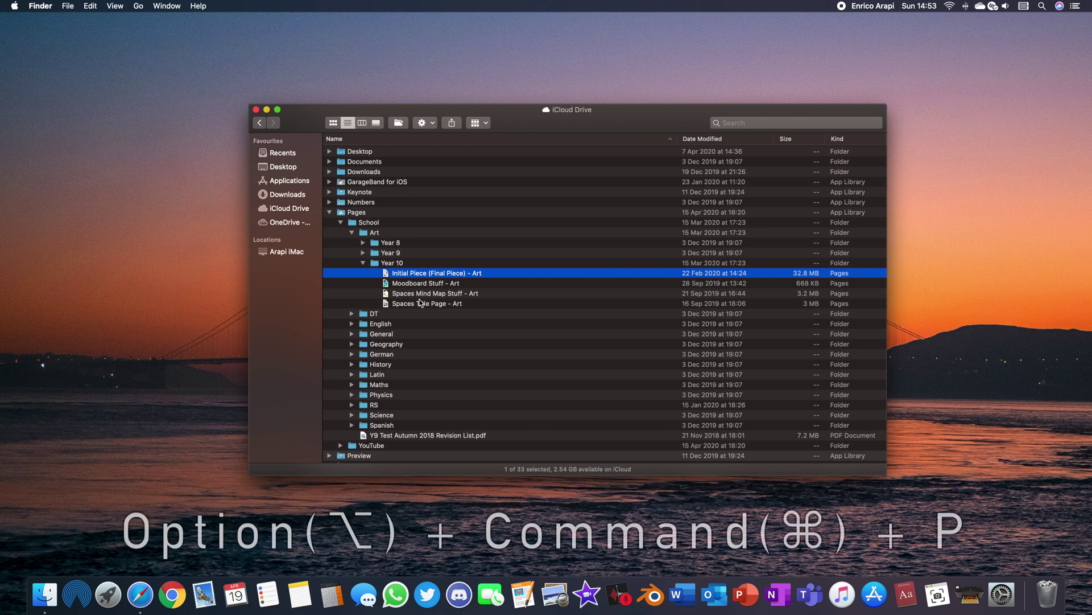
# Show the path bar with Option+Command+P, then hide the status bar with Command+/.
pyautogui.press('alt+super+p')
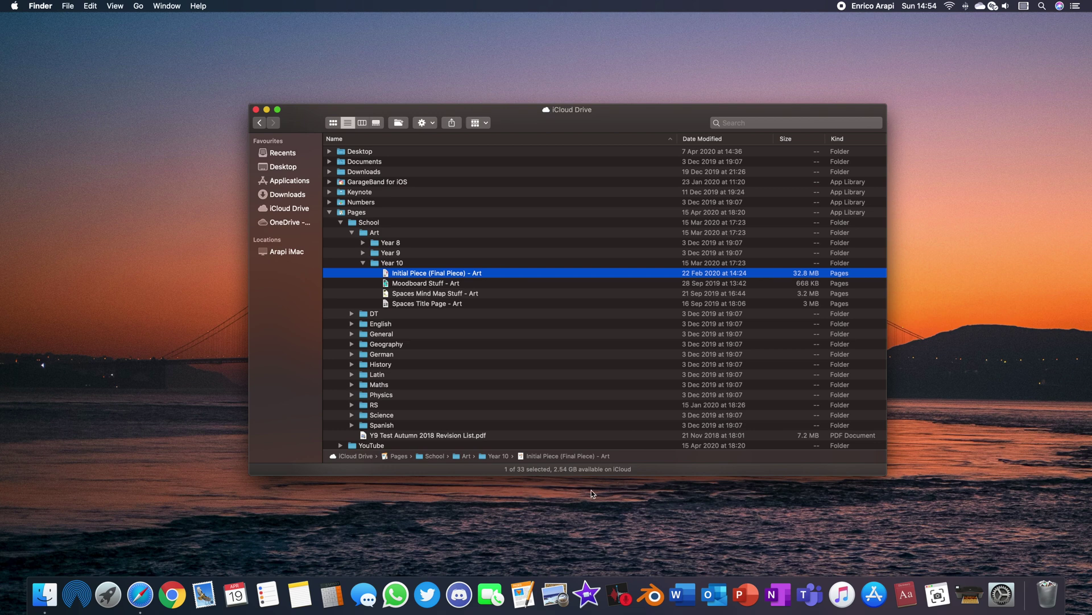
pyautogui.press('super+slash')
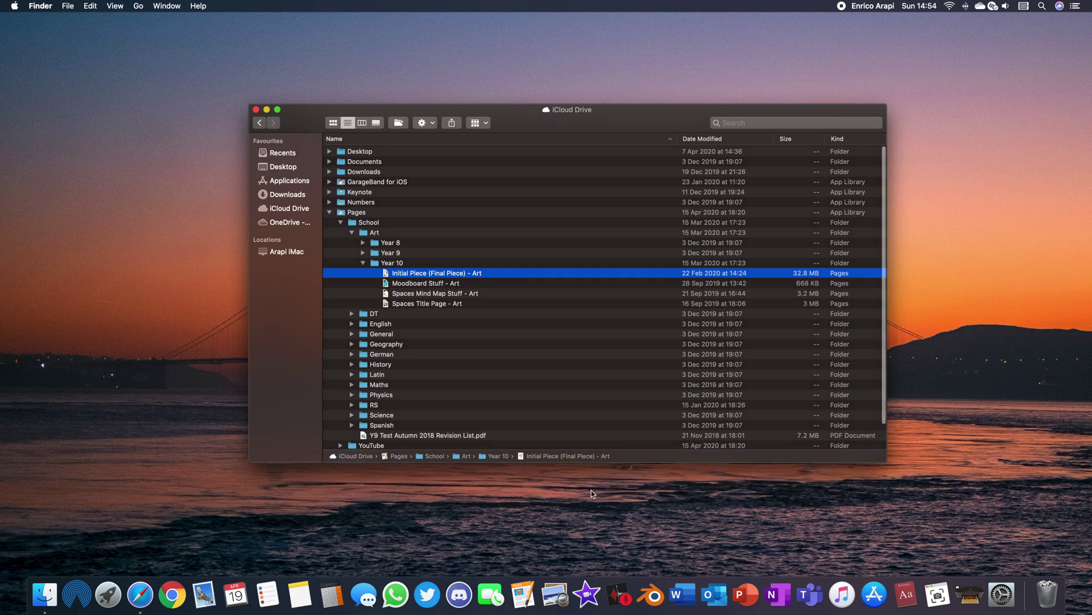
# Bring the status bar back with Command+/.
pyautogui.press('super+slash')
pyautogui.press('super+slash')
pyautogui.press('super+slash')
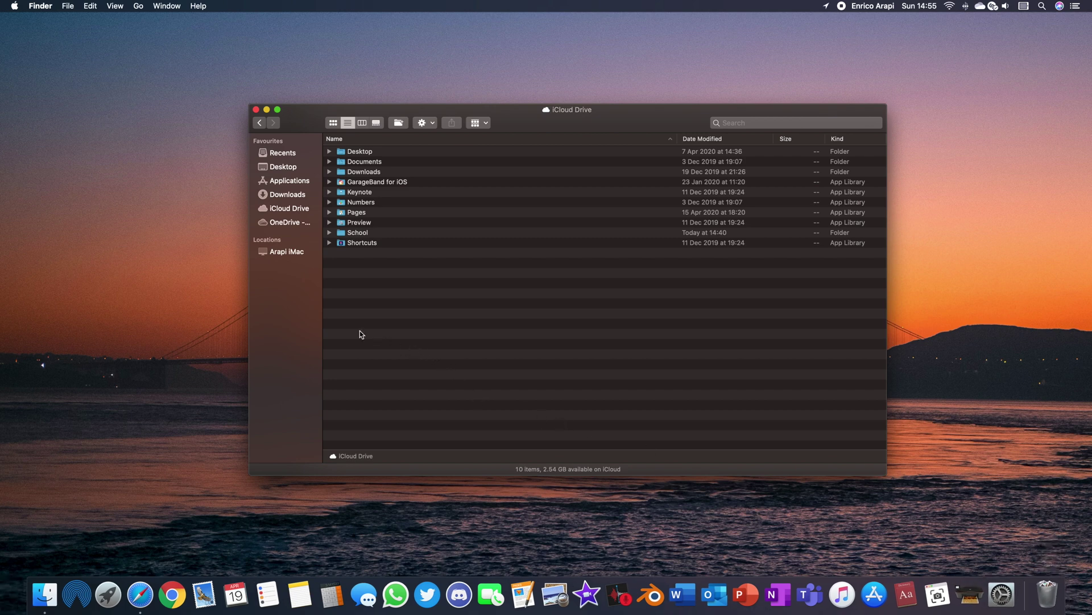
pyautogui.click(41, 6)
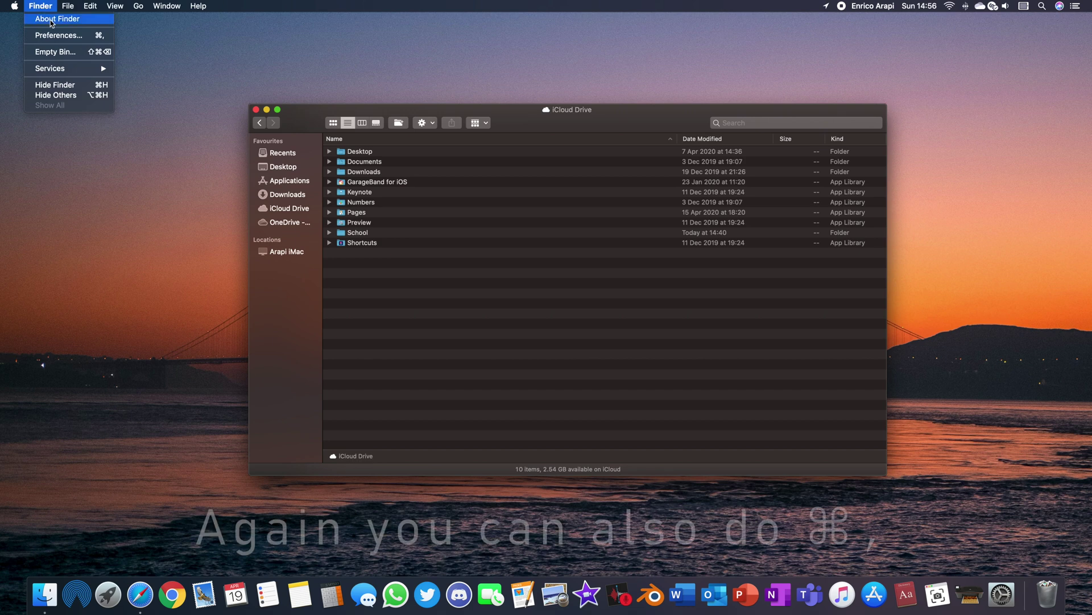
pyautogui.click(59, 36)
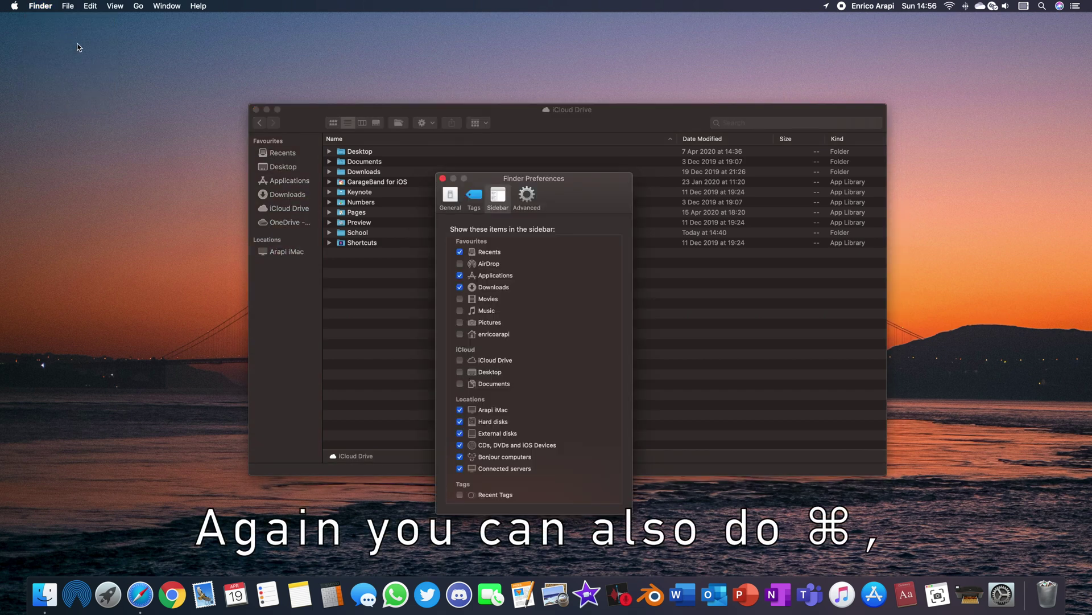
pyautogui.click(526, 193)
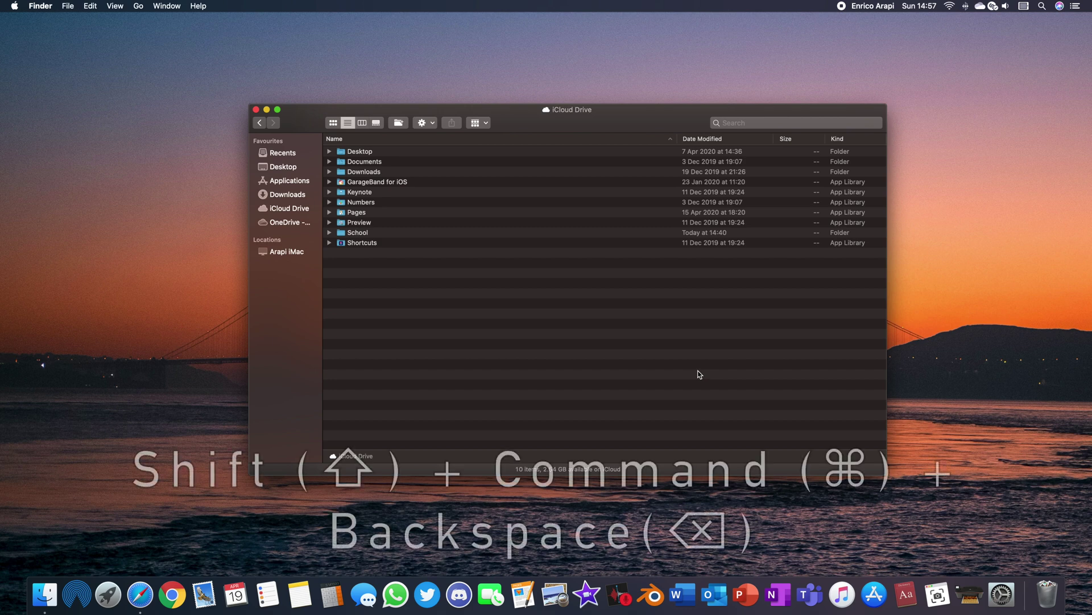
# Empty the Bin with Shift+Command+Backspace.
pyautogui.press('shift+super+BackSpace')
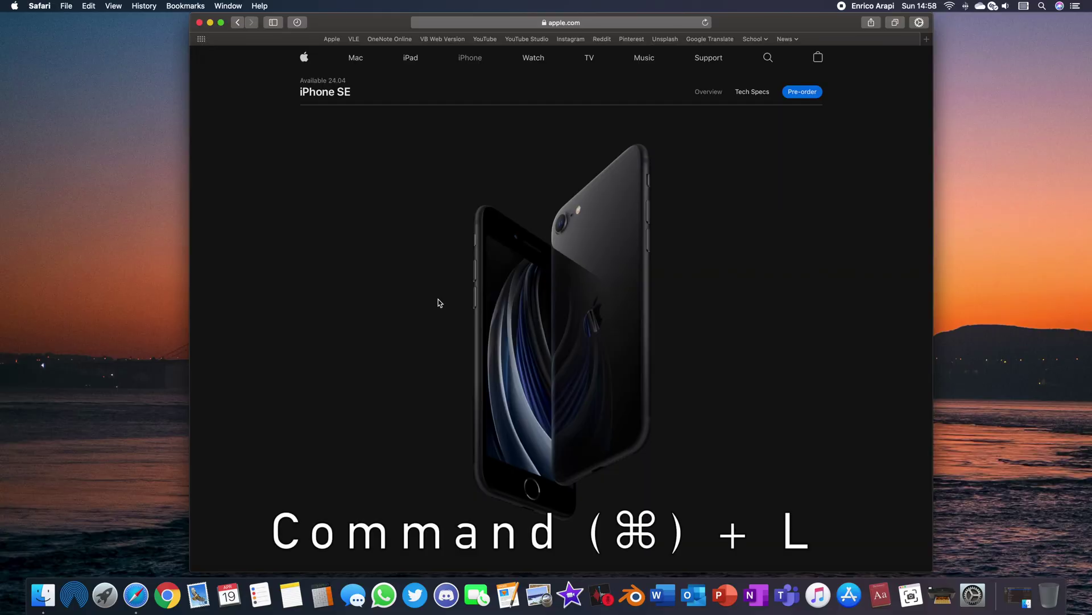
# Start an address-bar search, then find 'tech specs' on the iPhone SE page.
pyautogui.press('super+l')
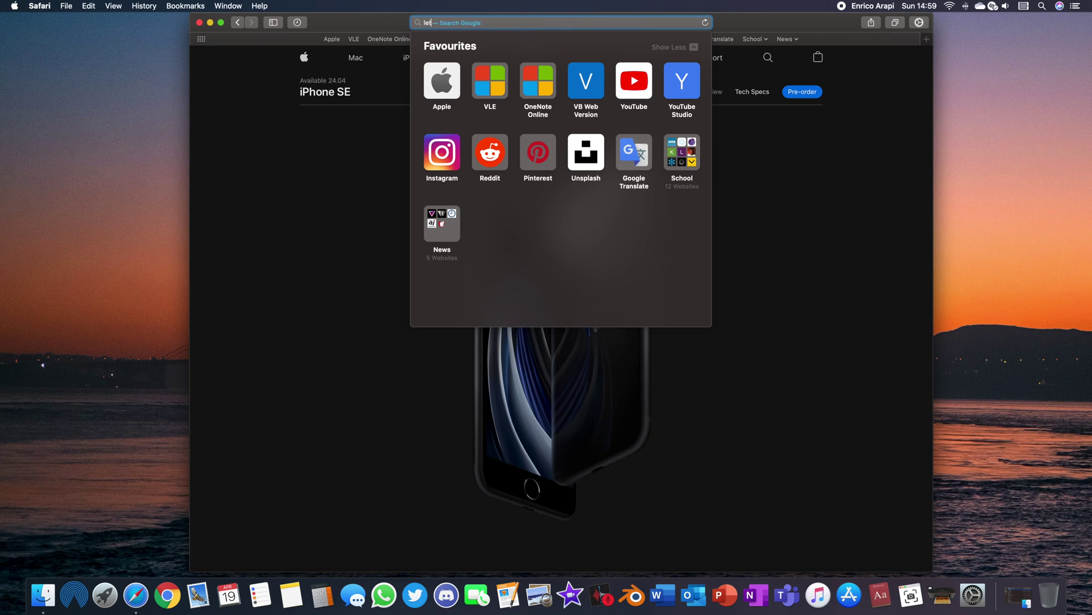
pyautogui.write('s sea')
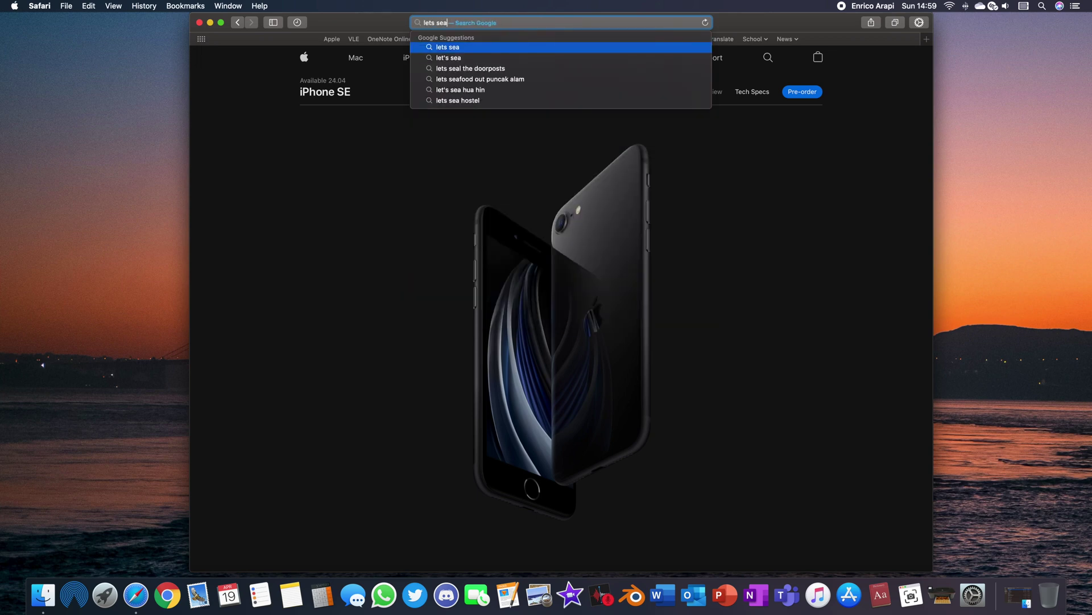
pyautogui.write('rch something else')
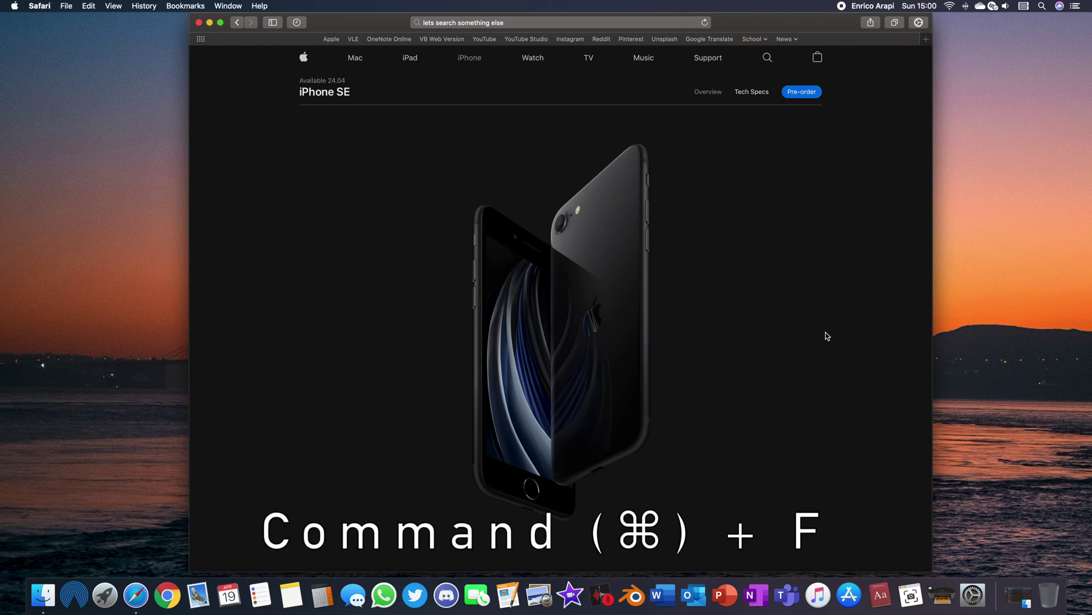
pyautogui.press('super+f')
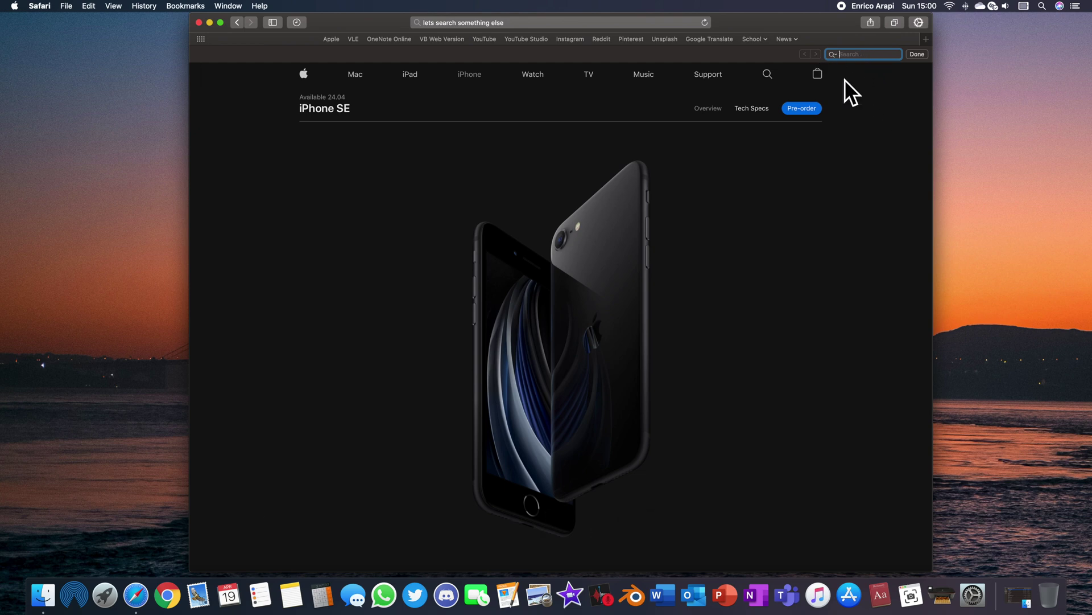
pyautogui.write('tech spe')
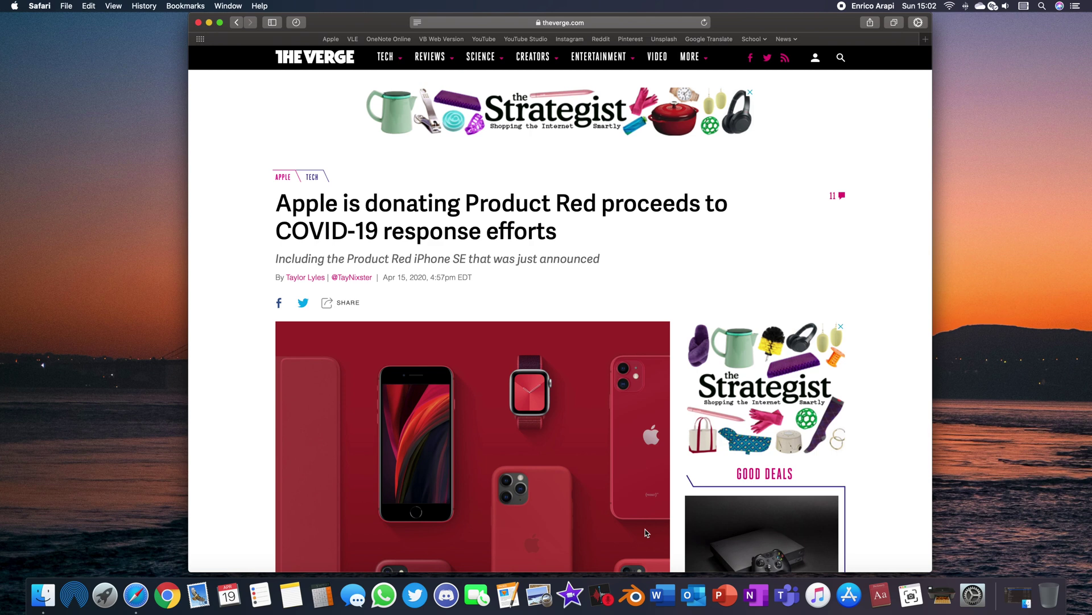
pyautogui.scroll(2, 579, 322)
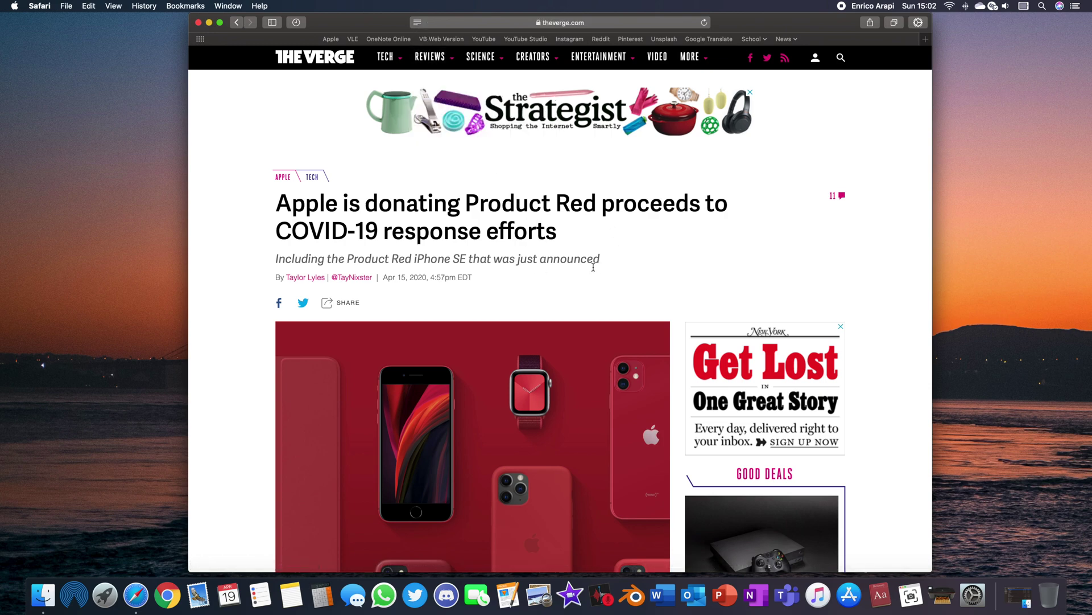
pyautogui.scroll(-15, 593, 266)
pyautogui.scroll(10, 593, 267)
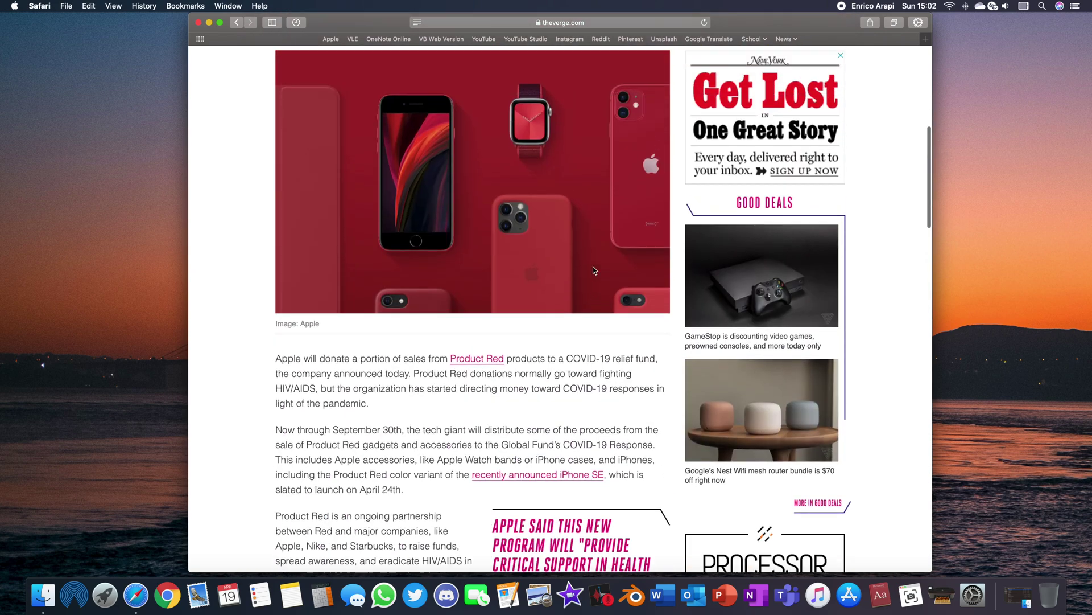
pyautogui.scroll(5, 594, 271)
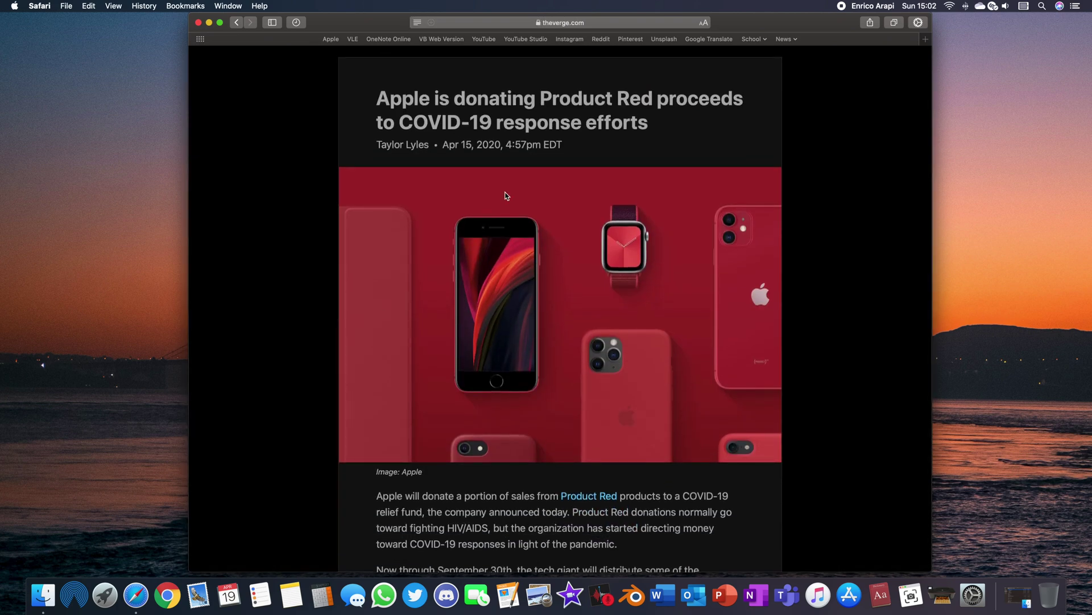
# Scroll through the Reader article, then open and close the AA appearance settings.
pyautogui.scroll(-7, 524, 213)
pyautogui.scroll(-3, 525, 214)
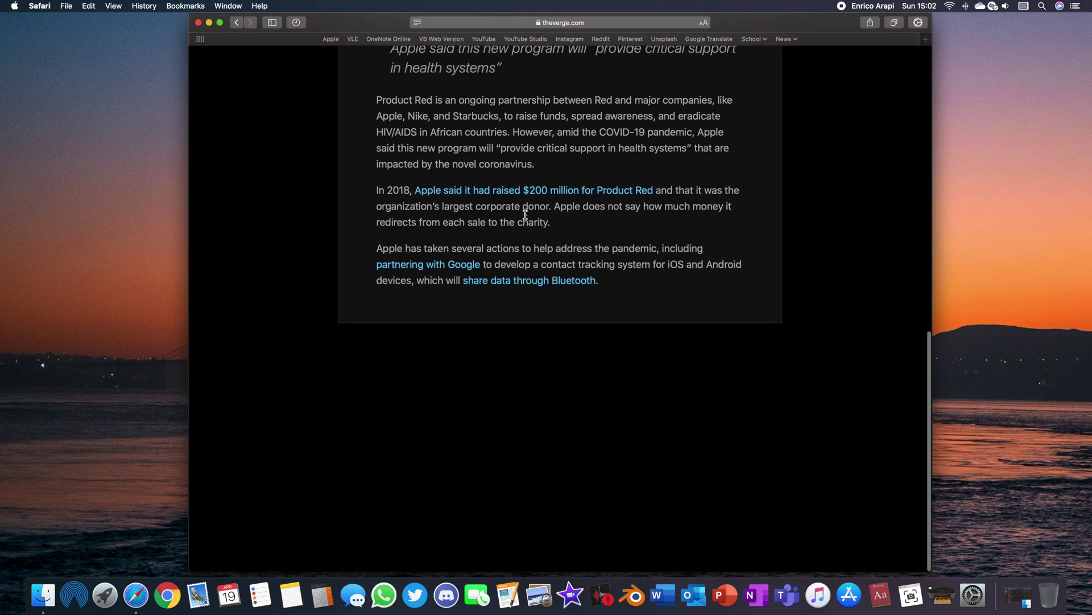
pyautogui.scroll(8, 525, 214)
pyautogui.scroll(3, 525, 214)
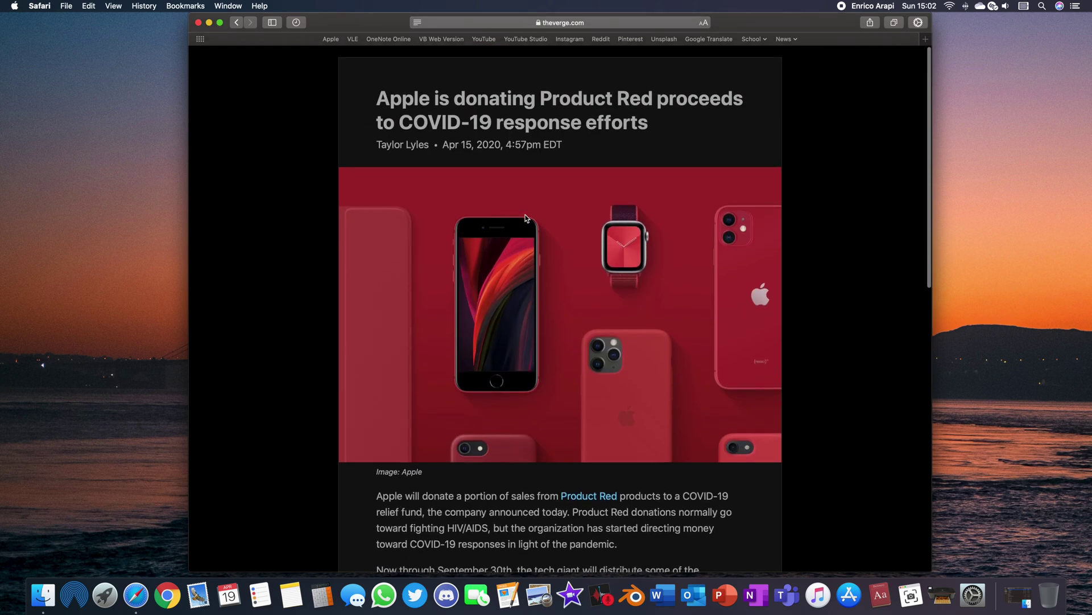
pyautogui.scroll(-4, 525, 216)
pyautogui.click(705, 23)
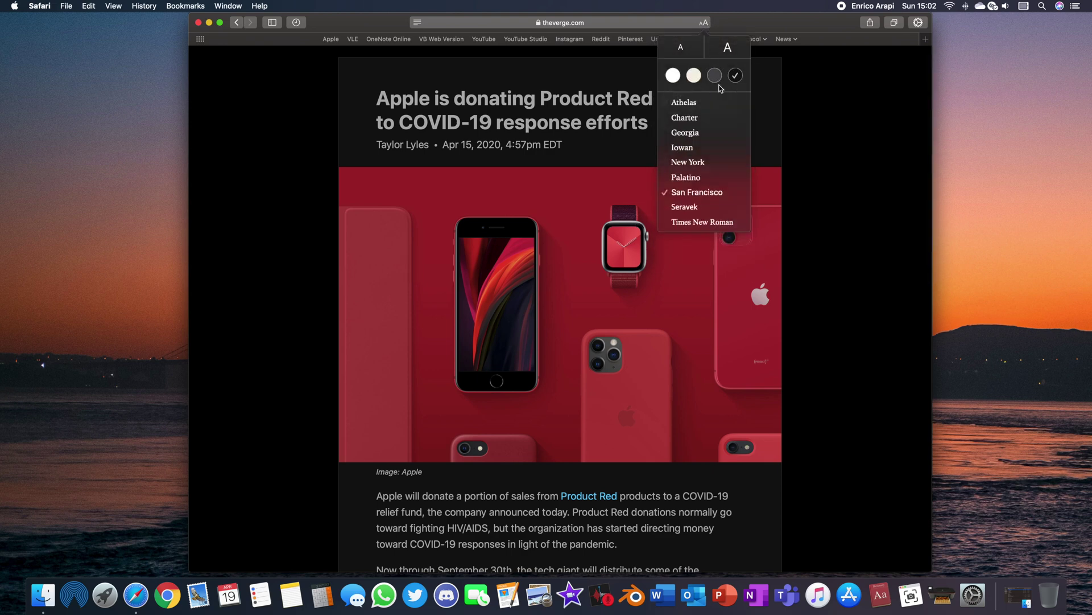
pyautogui.click(706, 24)
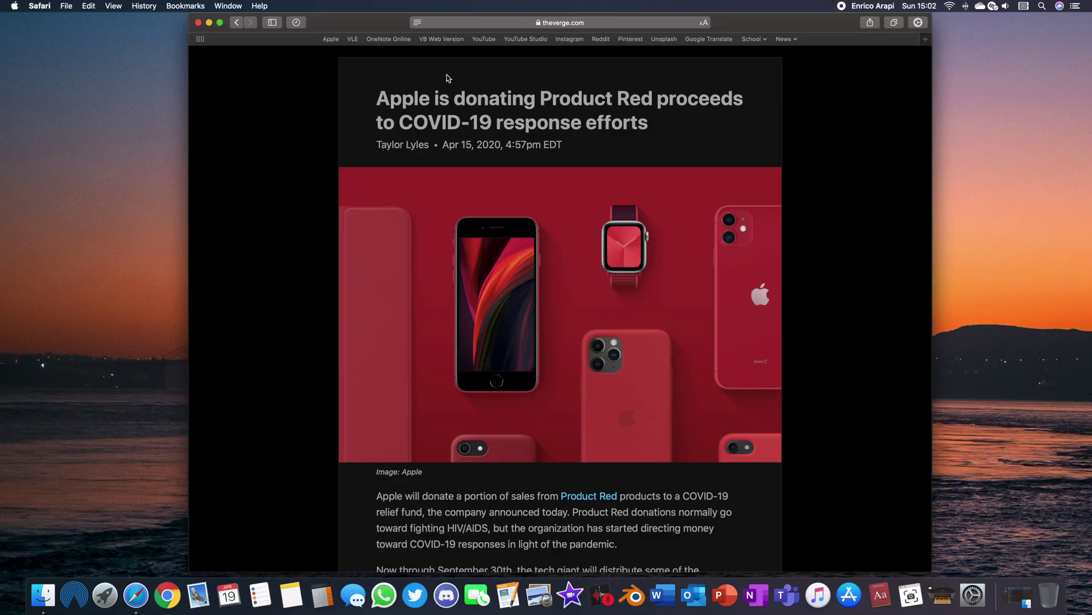
pyautogui.rightClick(419, 23)
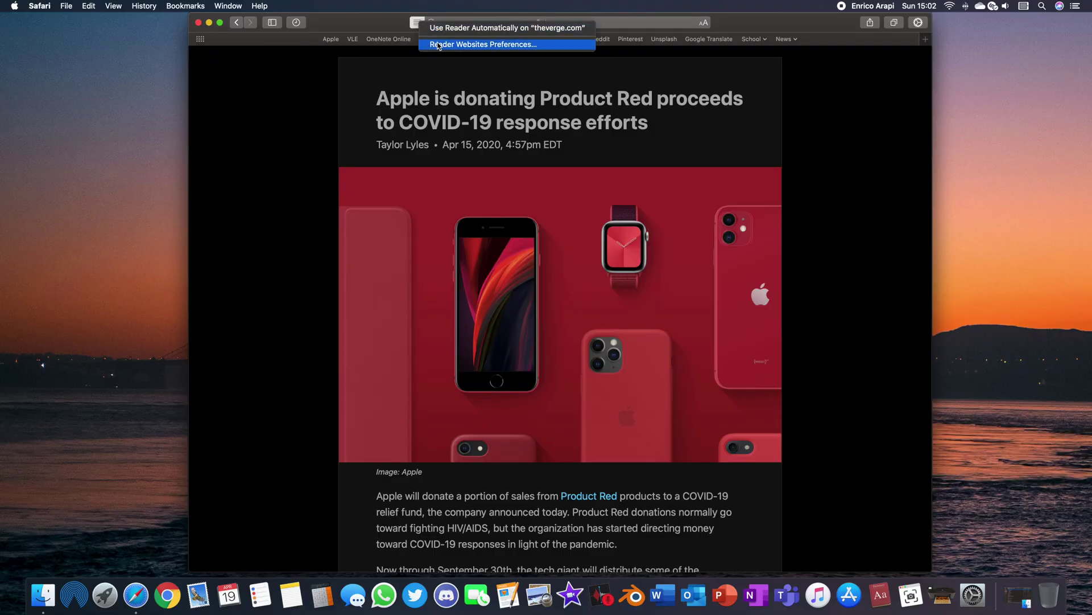
pyautogui.click(539, 45)
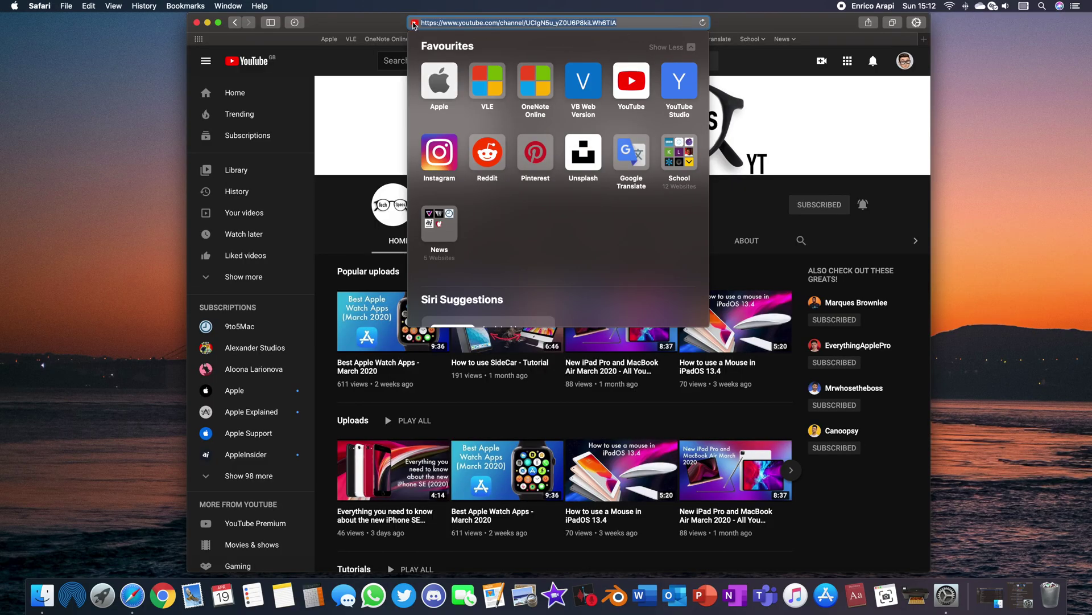
# Drag the TechSpecsYT channel URL to the Dock, close its tab, and reopen it from the Dock.
pyautogui.moveTo(482, 35); pyautogui.dragTo(964, 587)
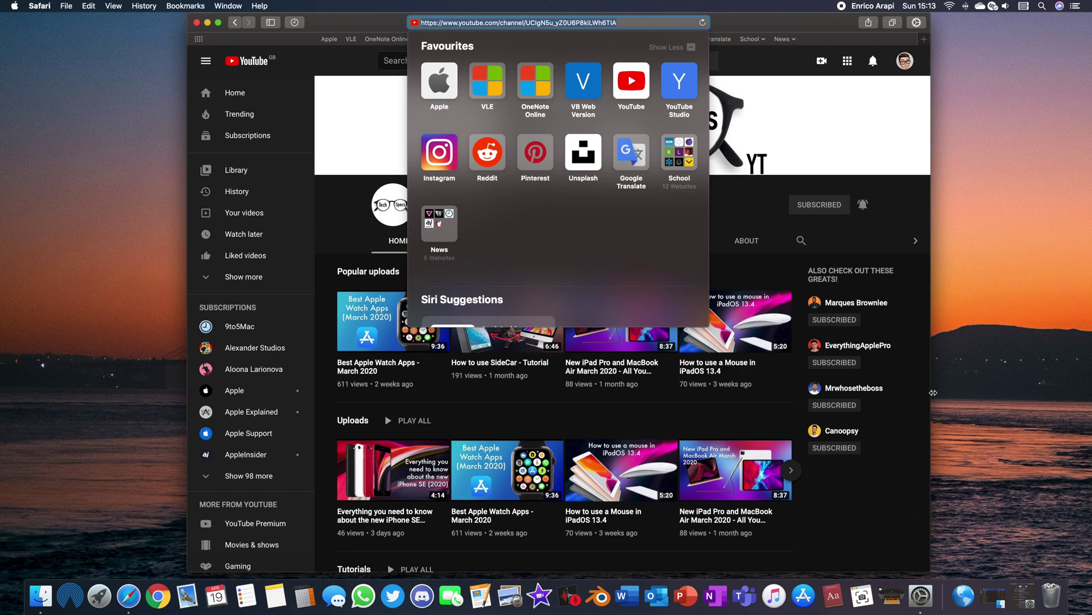
pyautogui.click(923, 40)
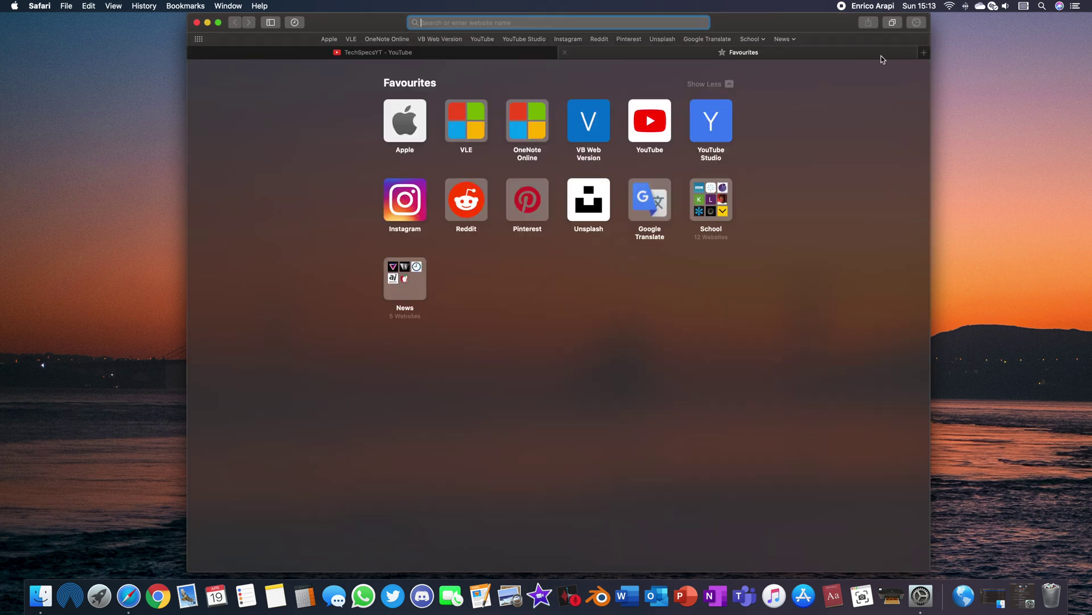
pyautogui.click(194, 52)
pyautogui.click(964, 595)
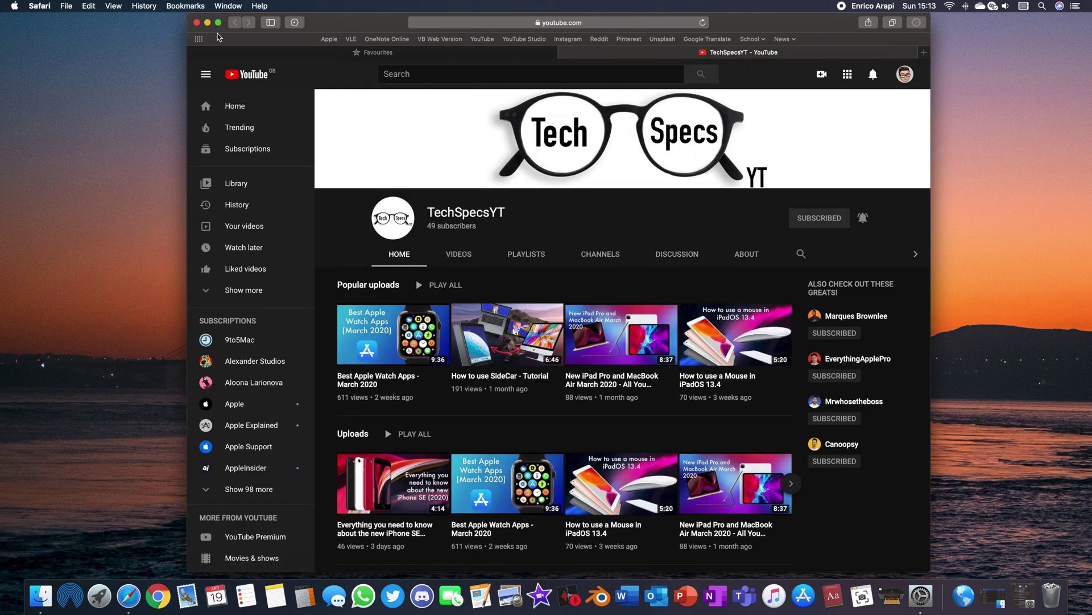
pyautogui.click(193, 53)
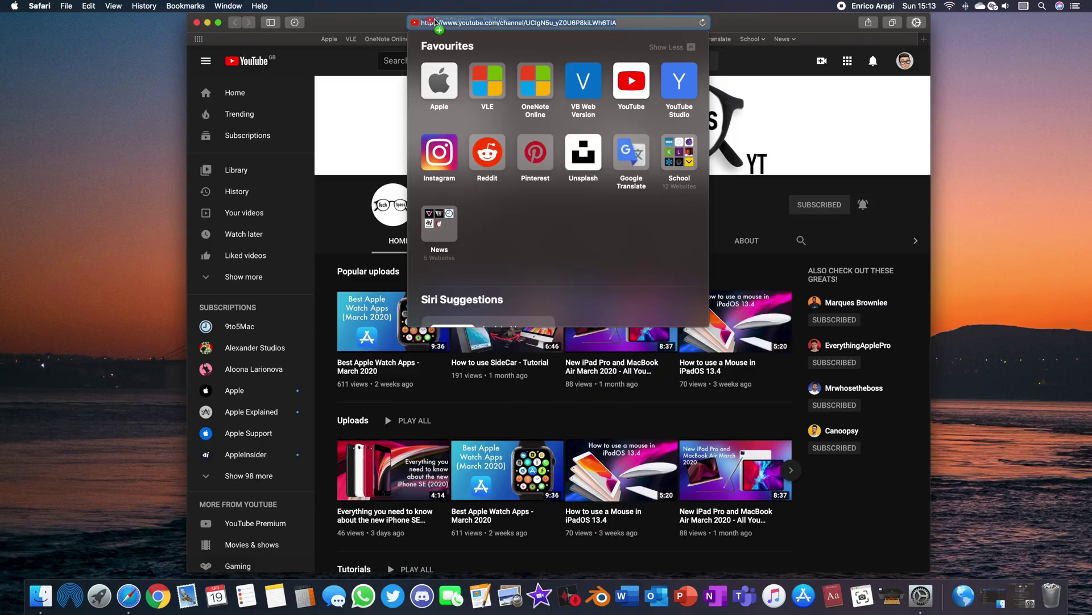
# Save the channel link to the desktop, rename it My Channel, and enlarge the YouTube logo image.
pyautogui.moveTo(978, 132); pyautogui.dragTo(979, 131)
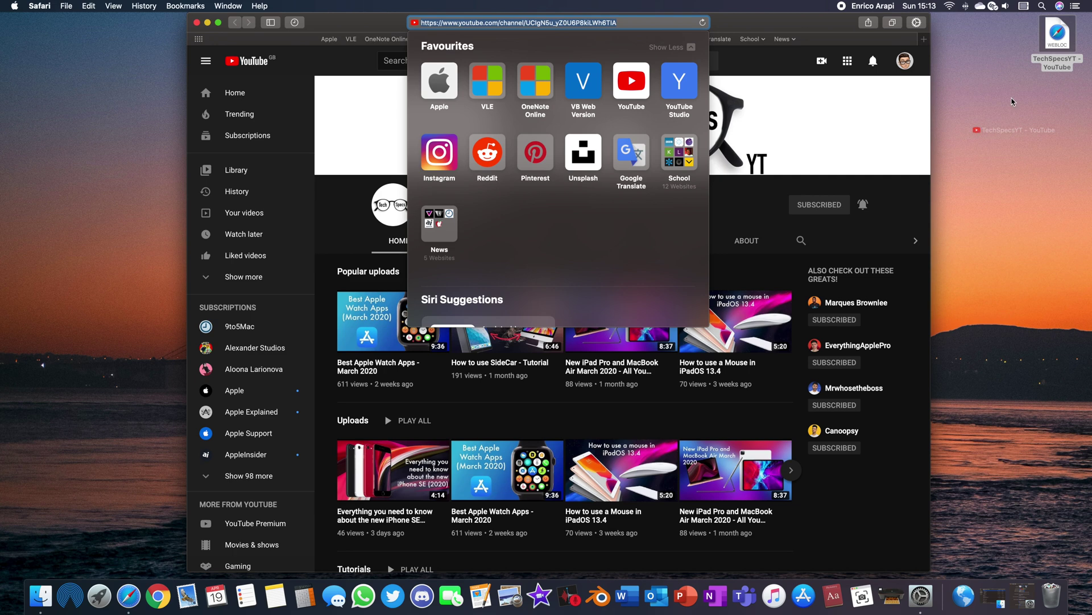
pyautogui.click(1045, 106)
pyautogui.rightClick(1056, 67)
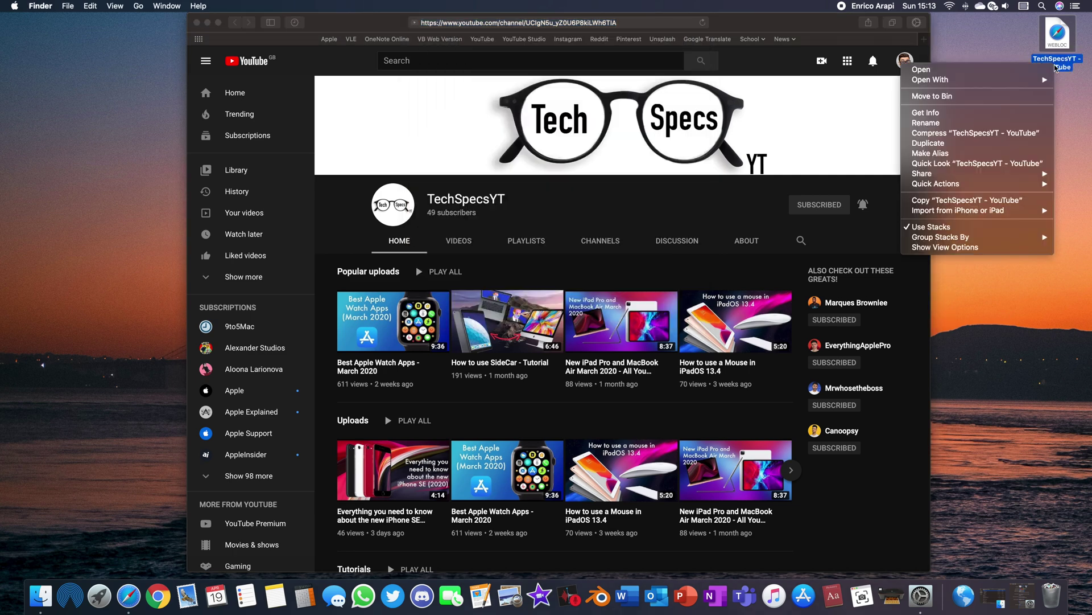
pyautogui.click(972, 123)
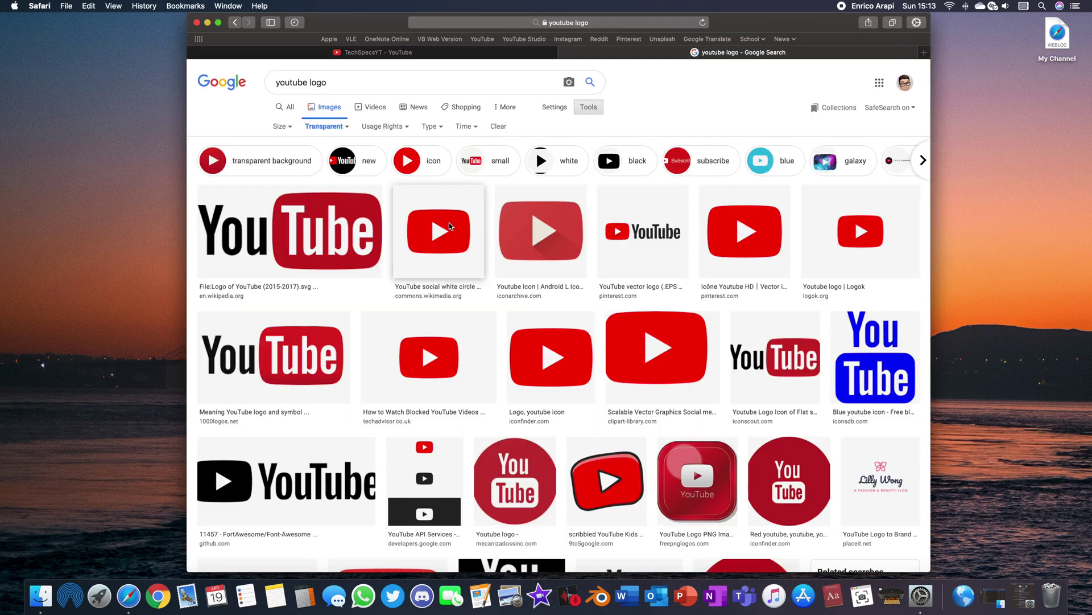
pyautogui.click(431, 217)
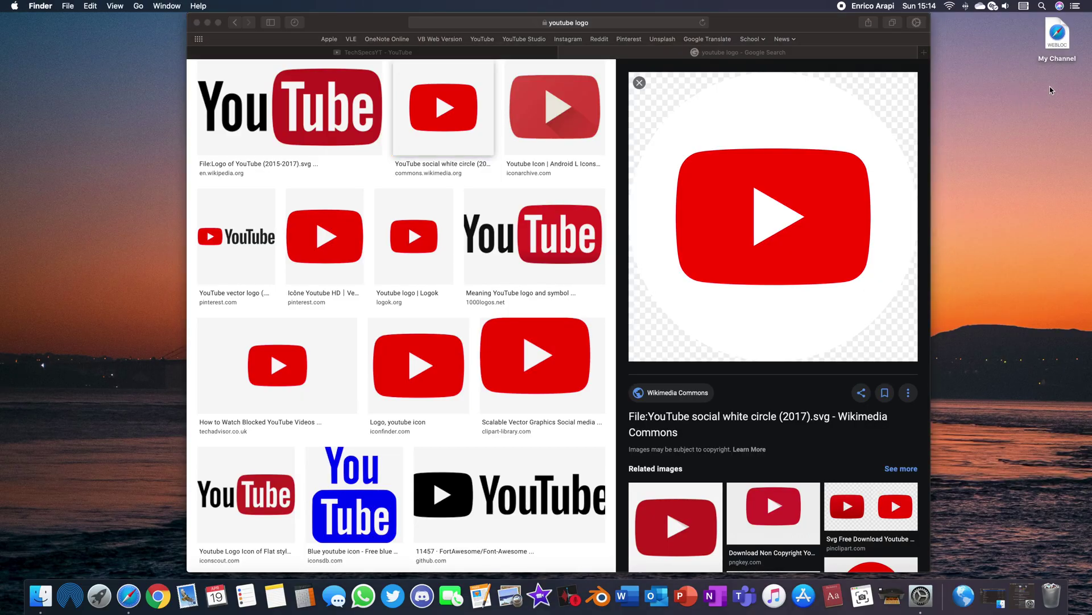
# Paste the copied YouTube logo as My Channel's icon, then add it to the Dock and open it.
pyautogui.moveTo(1053, 86); pyautogui.dragTo(1055, 41)
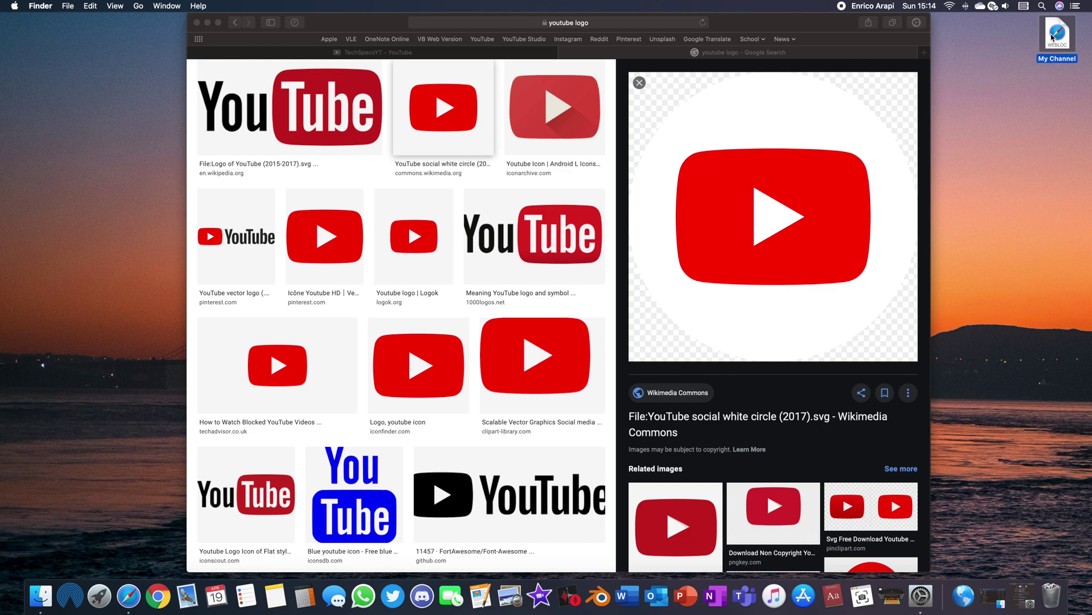
pyautogui.press('super+i')
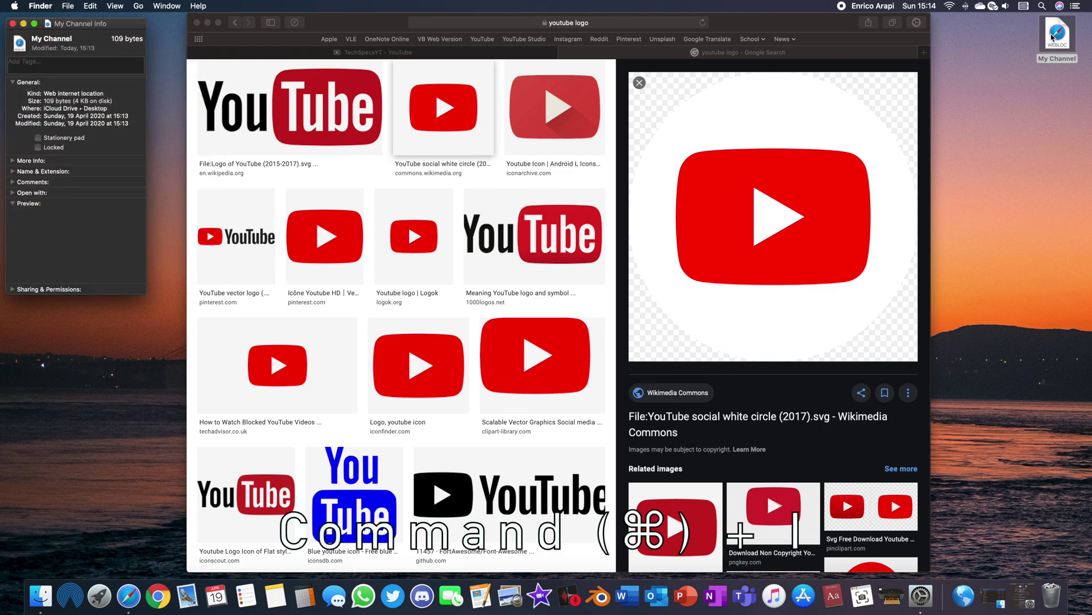
pyautogui.moveTo(73, 25); pyautogui.dragTo(1008, 101)
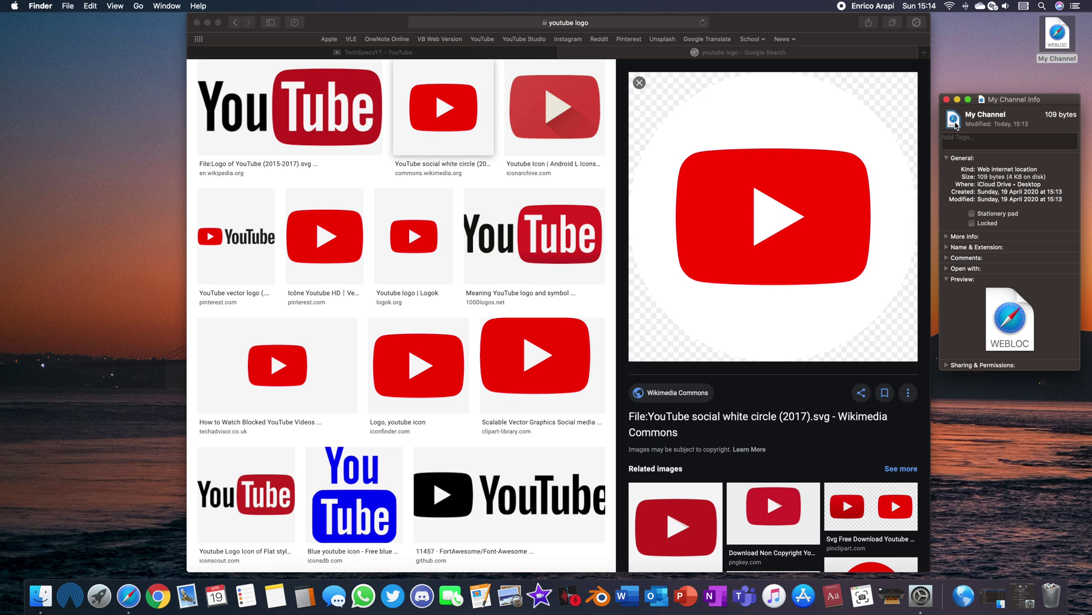
pyautogui.press('super+v')
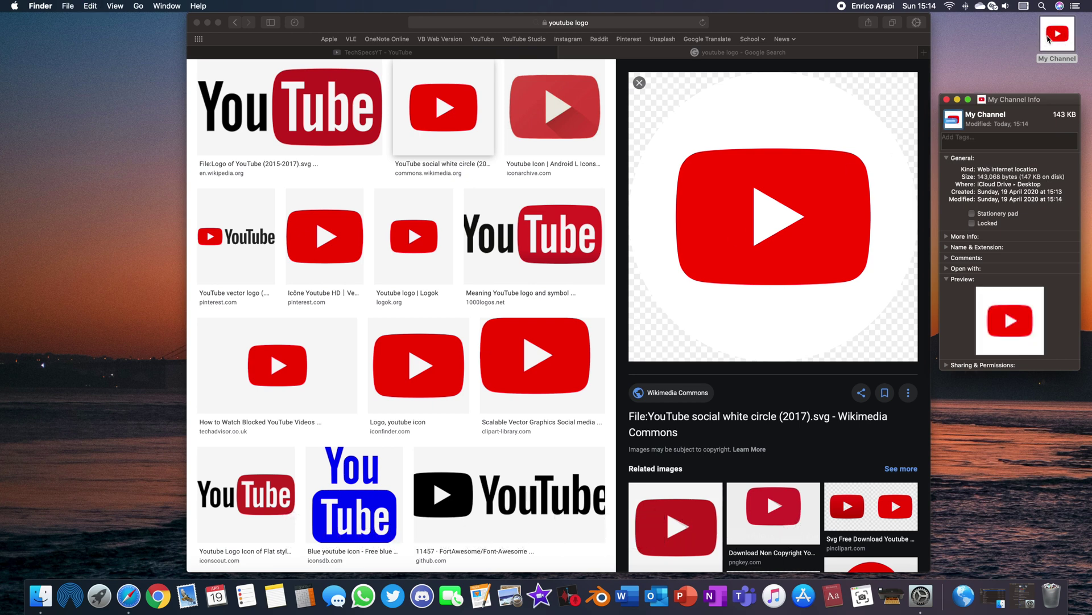
pyautogui.click(947, 102)
pyautogui.moveTo(1057, 35); pyautogui.dragTo(970, 591)
pyautogui.click(967, 591)
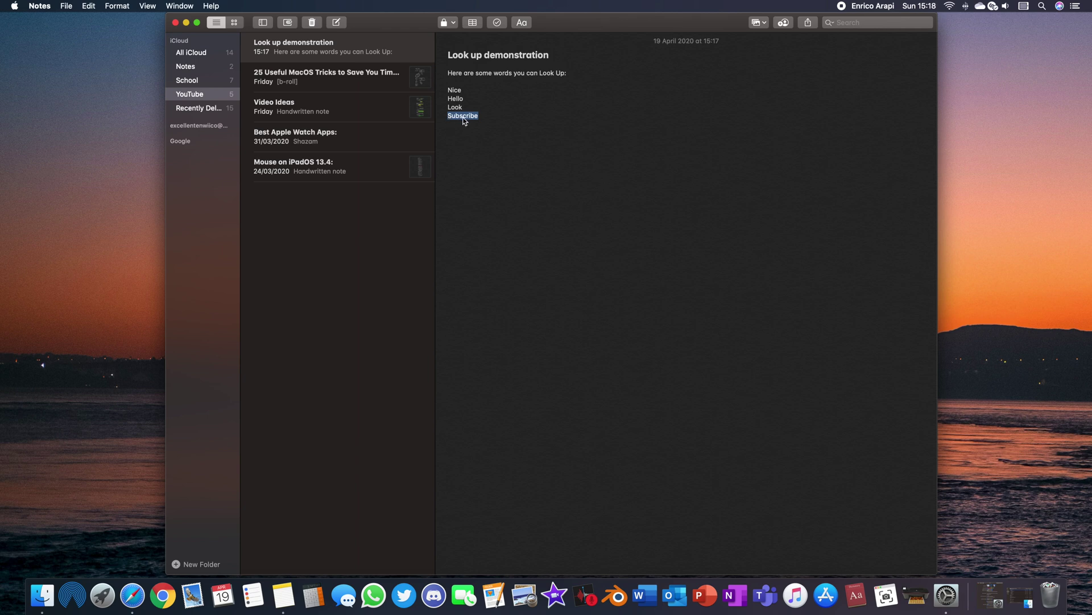
# Look up Subscribe and browse its Wikipedia, App Store, film and map results.
pyautogui.rightClick(469, 119)
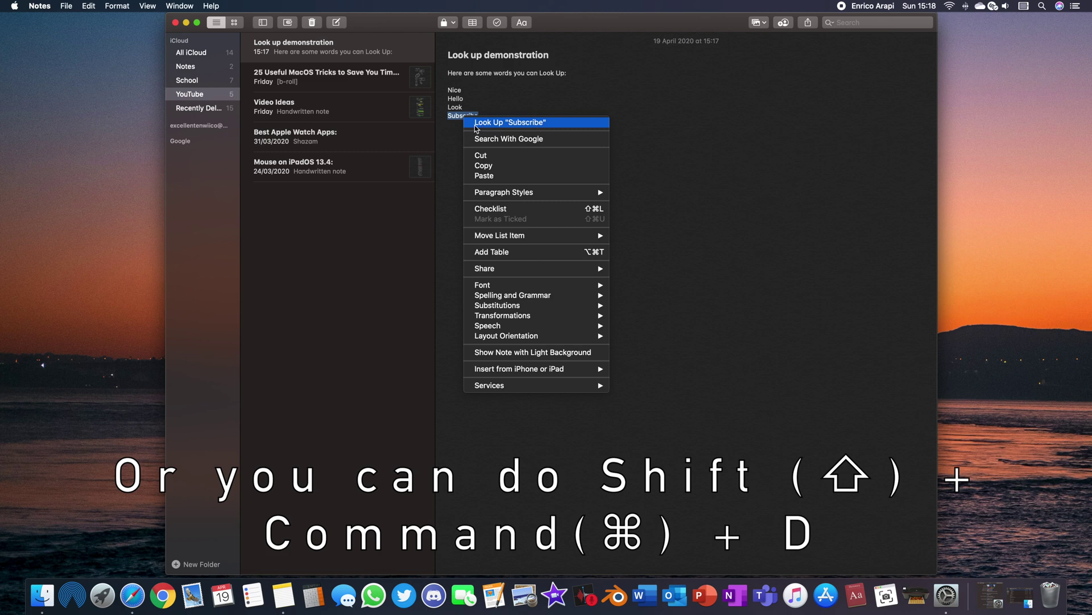
pyautogui.click(550, 122)
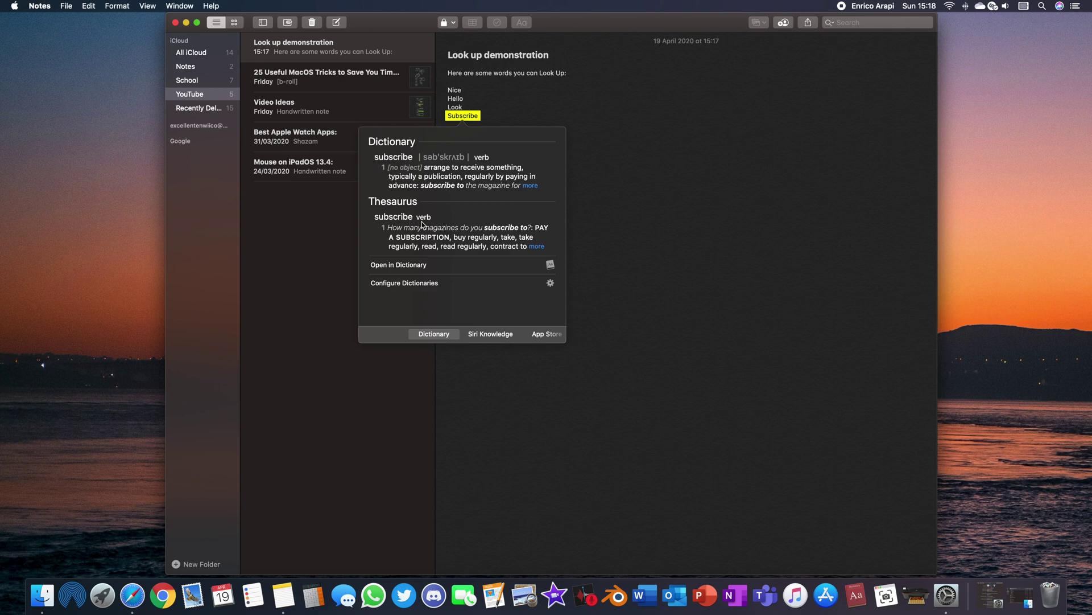
pyautogui.click(484, 335)
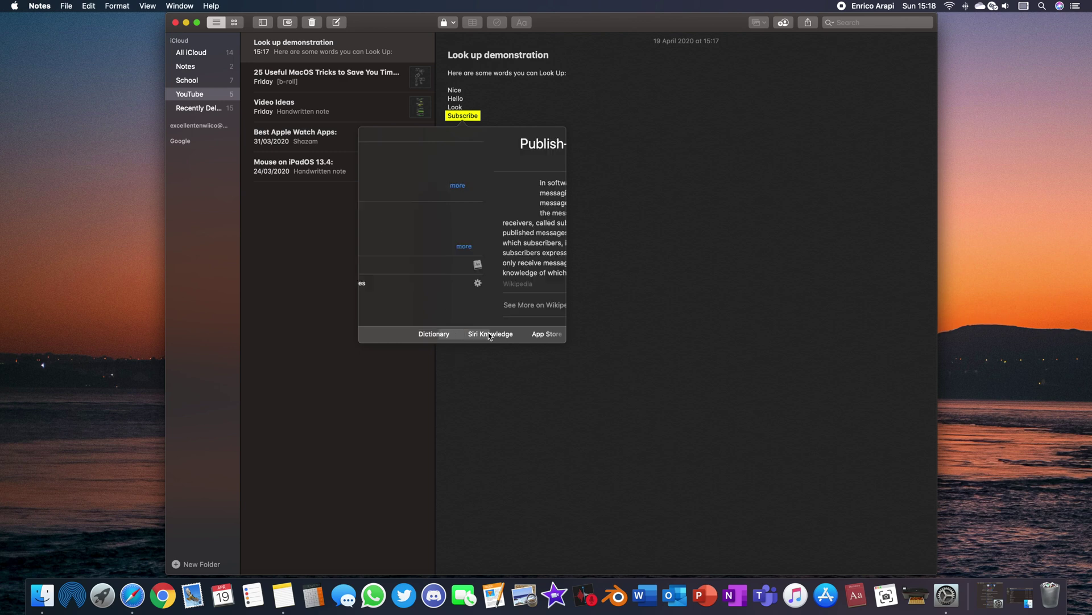
pyautogui.click(538, 335)
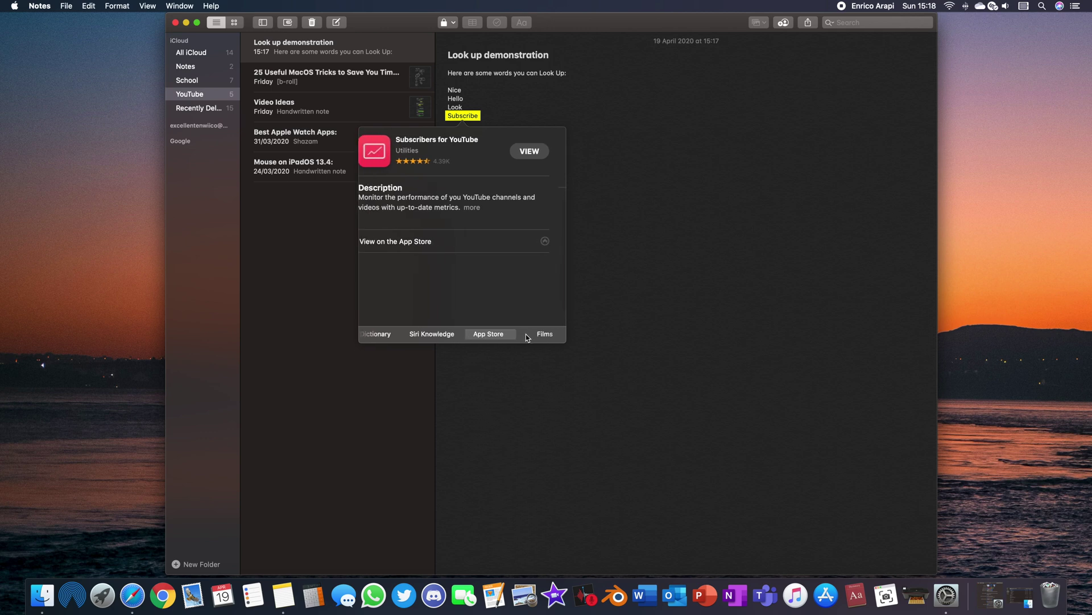
pyautogui.click(527, 336)
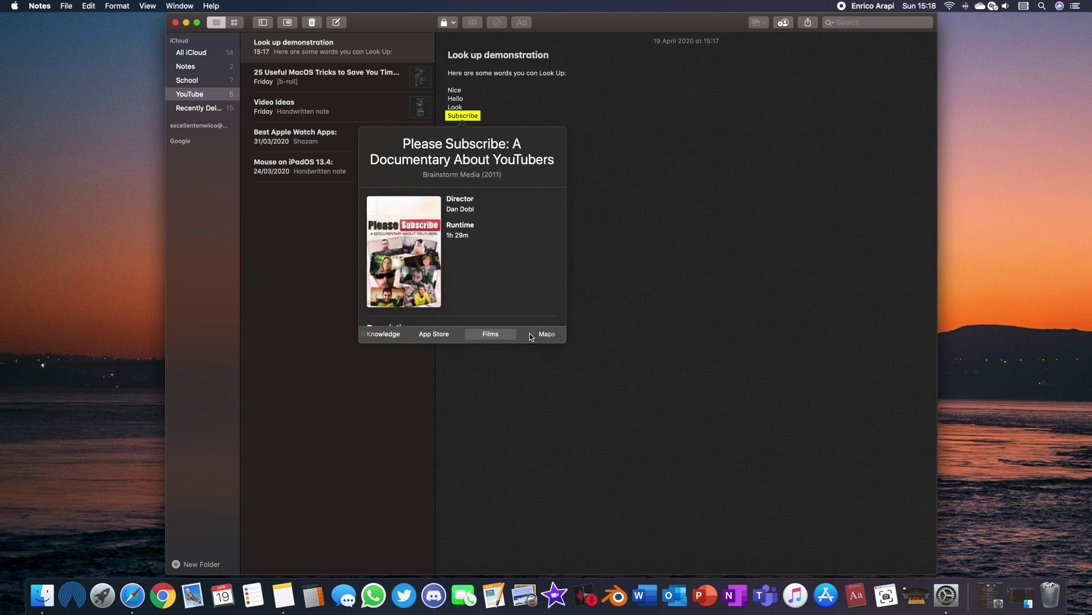
pyautogui.click(531, 336)
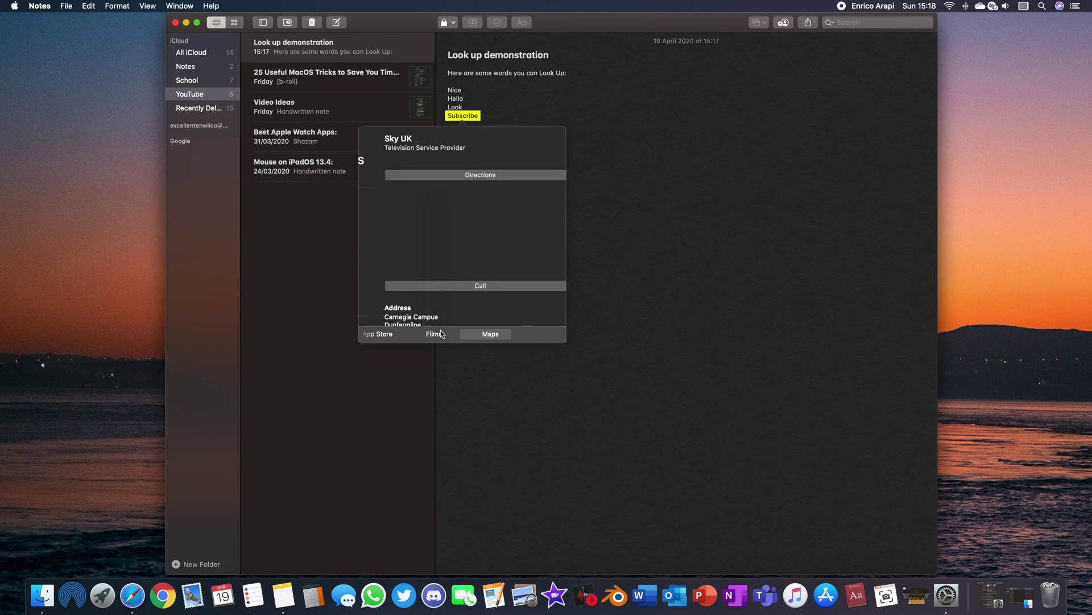
pyautogui.hscroll(-10, 414, 331)
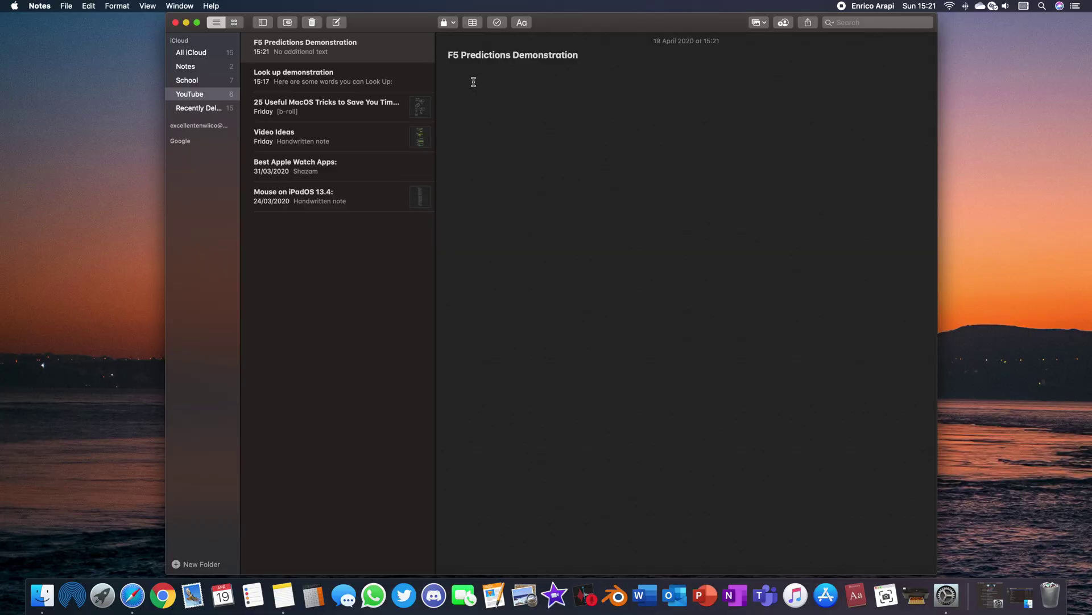
# Start the note body with 'You', picking it from the F5 word-completion suggestions.
pyautogui.click(473, 82)
pyautogui.press('F5')
pyautogui.click(466, 92)
pyautogui.press('F5')
pyautogui.press('F5')
pyautogui.press('F5')
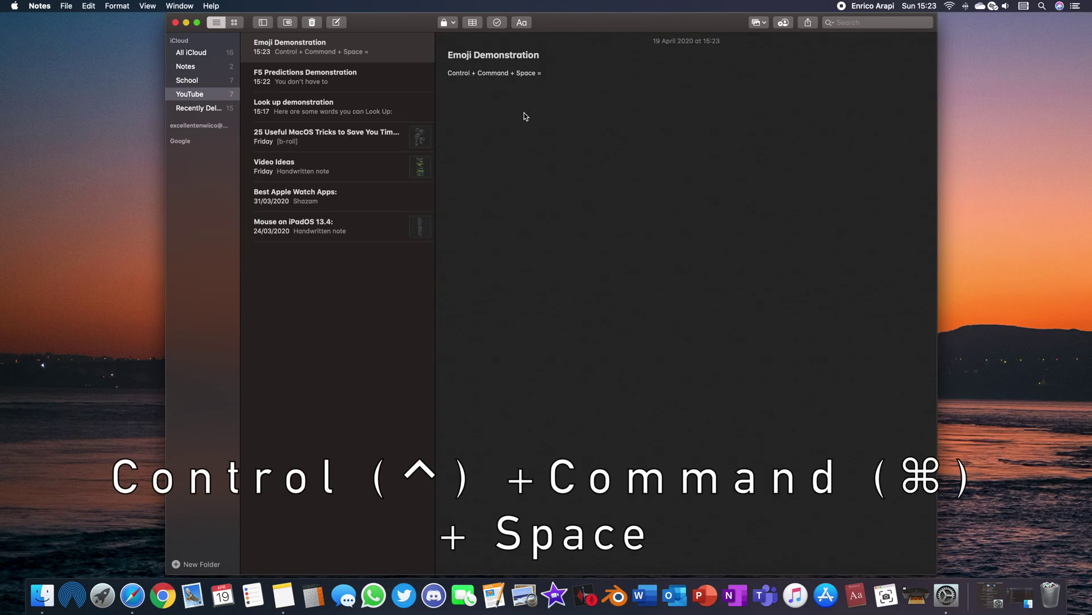
# Open the emoji picker, scroll to its top, and replace the 'love' search with 'hand'.
pyautogui.press('ctrl+super+space')
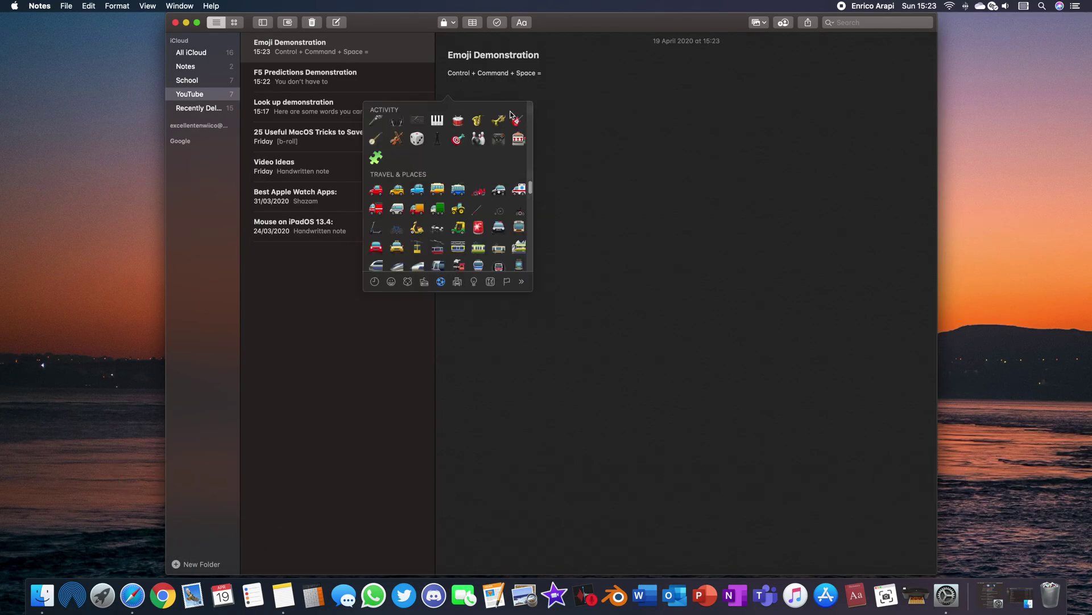
pyautogui.scroll(10, 418, 238)
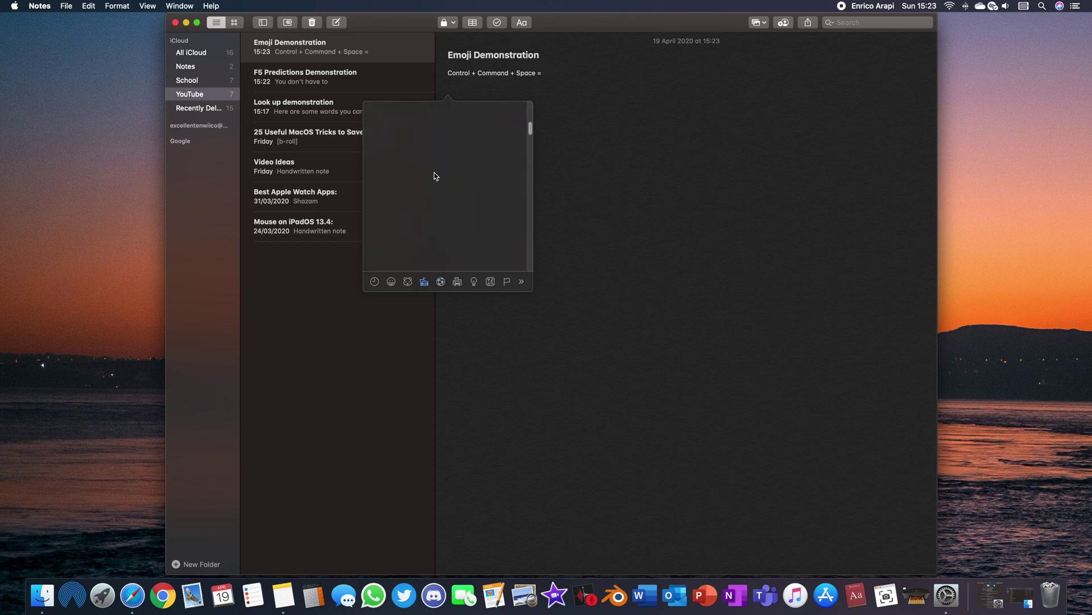
pyautogui.scroll(5, 435, 175)
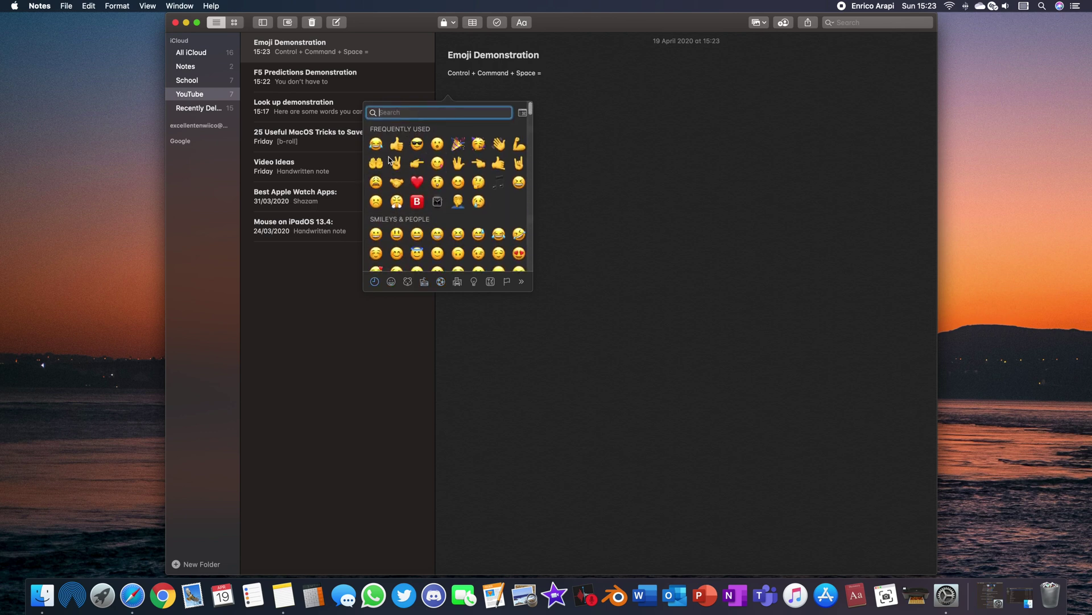
pyautogui.scroll(-2, 414, 173)
pyautogui.scroll(3, 438, 188)
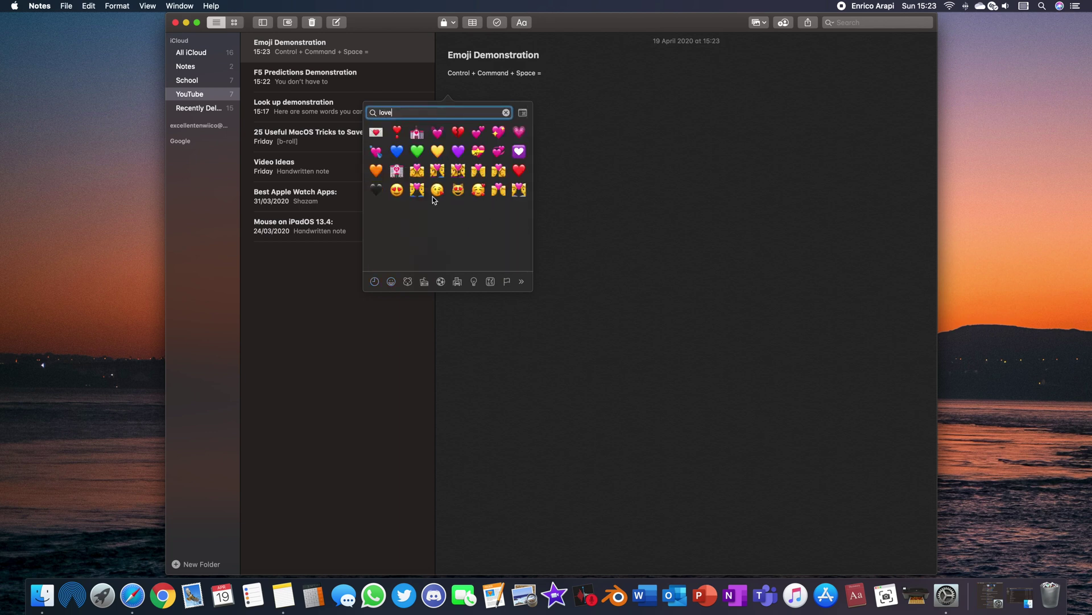
pyautogui.press('BackSpace')
pyautogui.press('BackSpace')
pyautogui.press('BackSpace')
pyautogui.press('BackSpace')
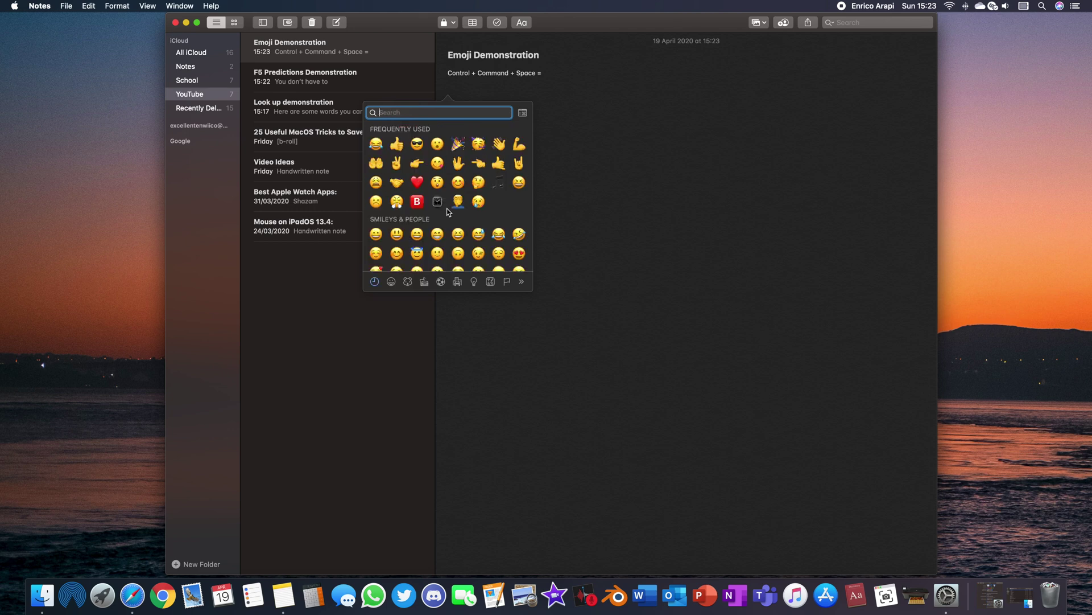
pyautogui.write('hand')
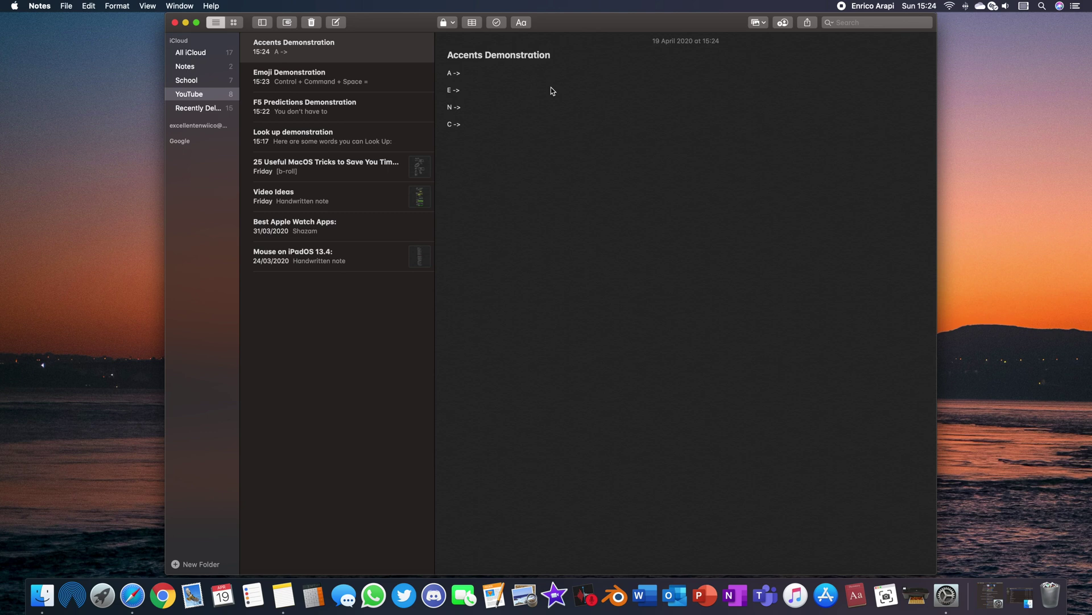
# Hold the A key after the A arrow to bring up its accented variants.
pyautogui.write('a')
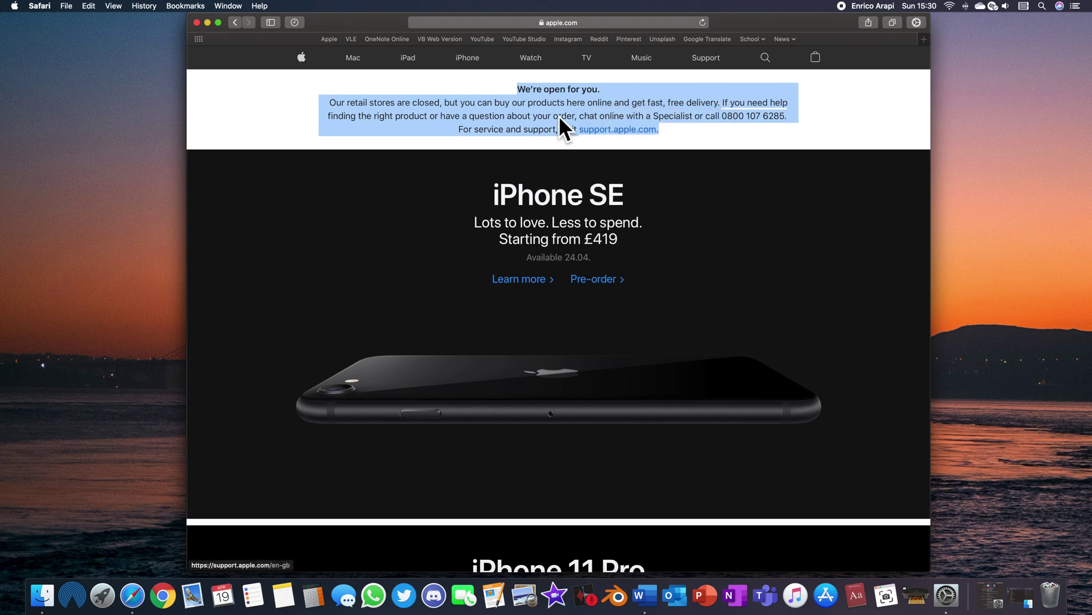
# Minimize Safari and paste the copied notice into Word, matching the document's font.
pyautogui.click(207, 22)
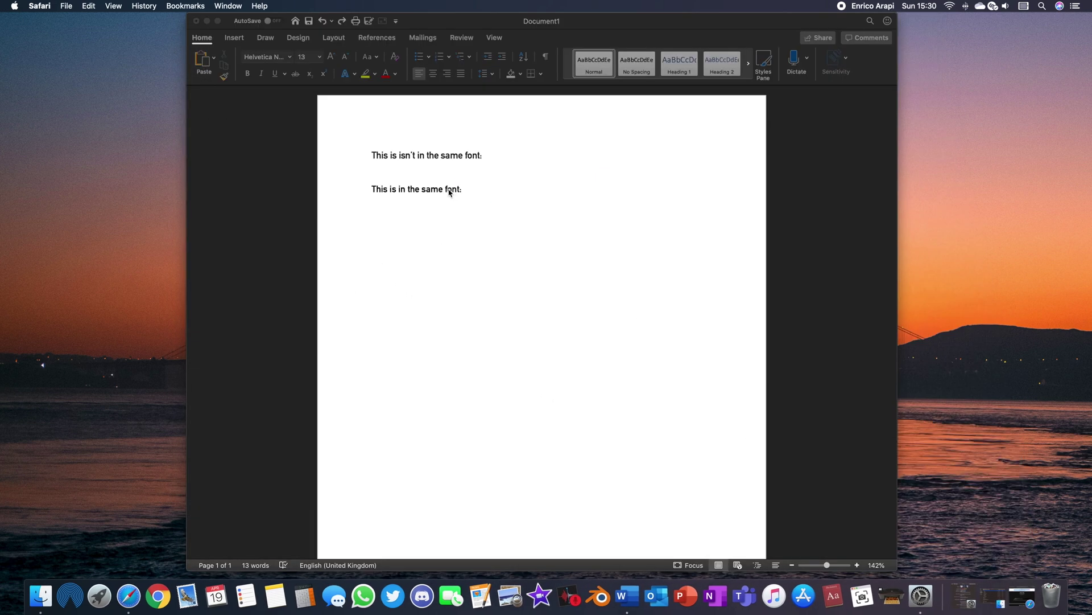
pyautogui.click(398, 164)
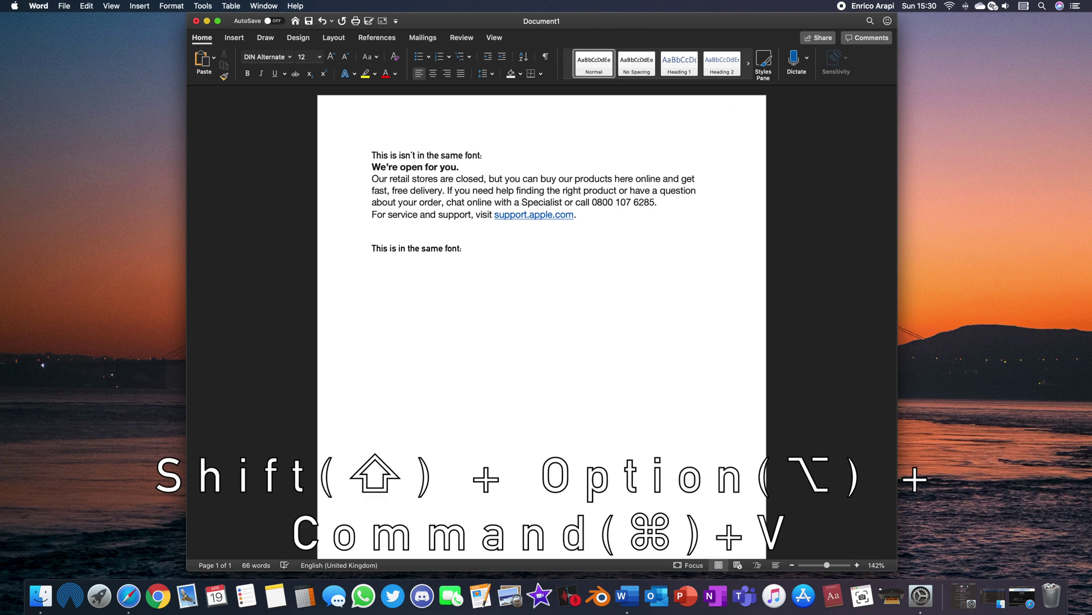
pyautogui.press('shift+alt+super+v')
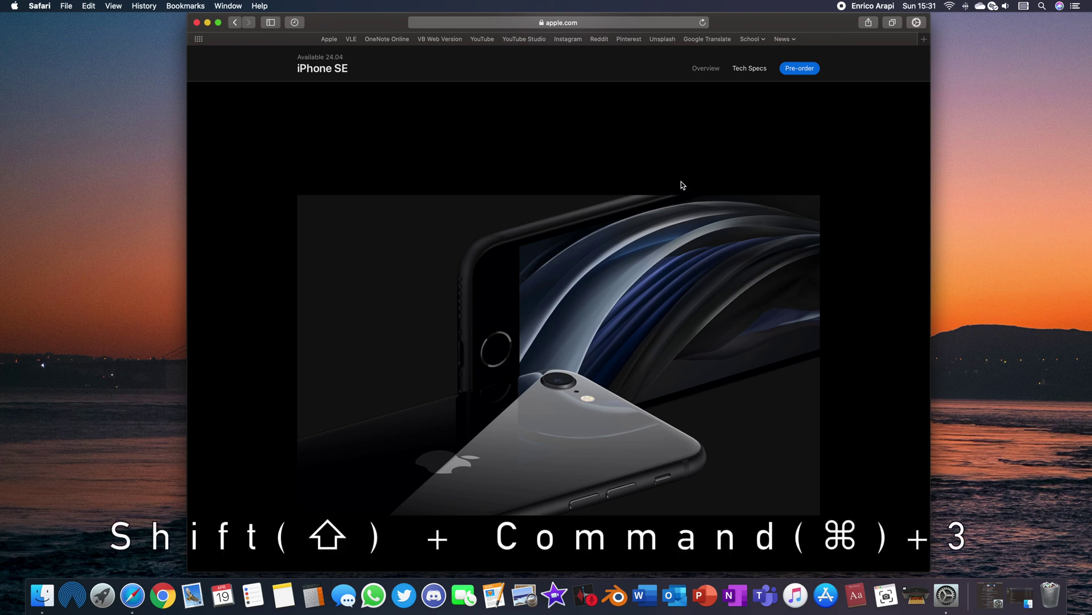
# Capture the entire screen with the iPhone SE page using Shift+Command+3.
pyautogui.press('shift+super+3')
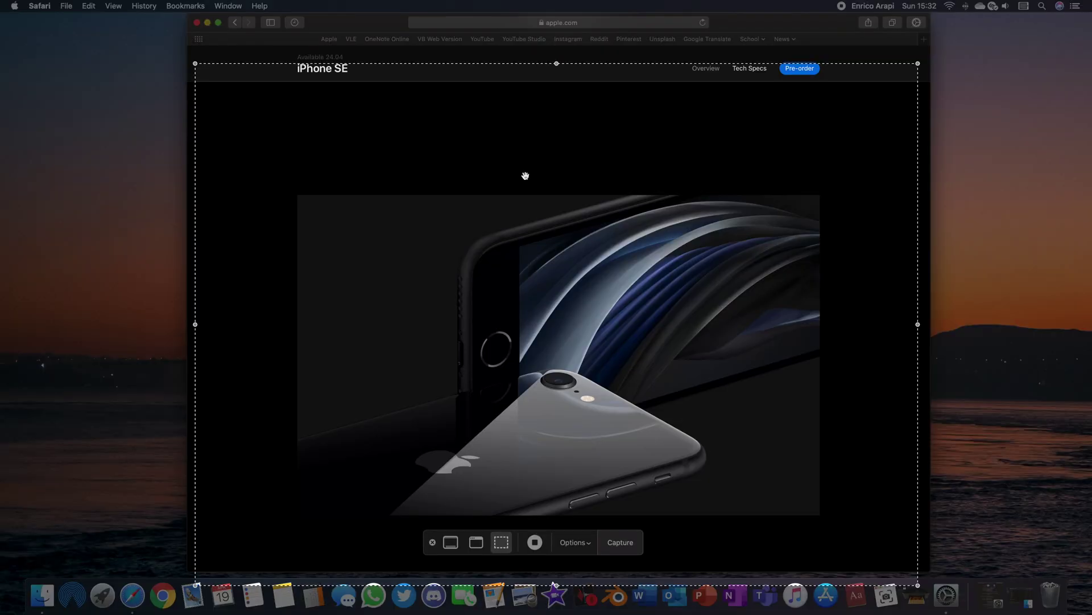
# Try window and screen modes, then move the selection up-right and narrow it from the right.
pyautogui.click(479, 544)
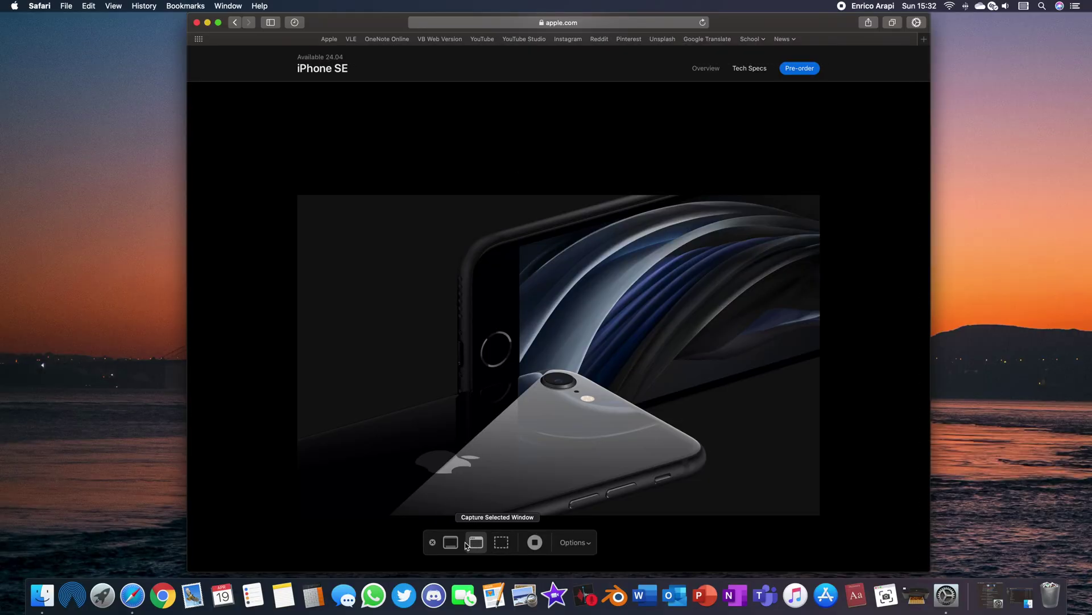
pyautogui.click(458, 544)
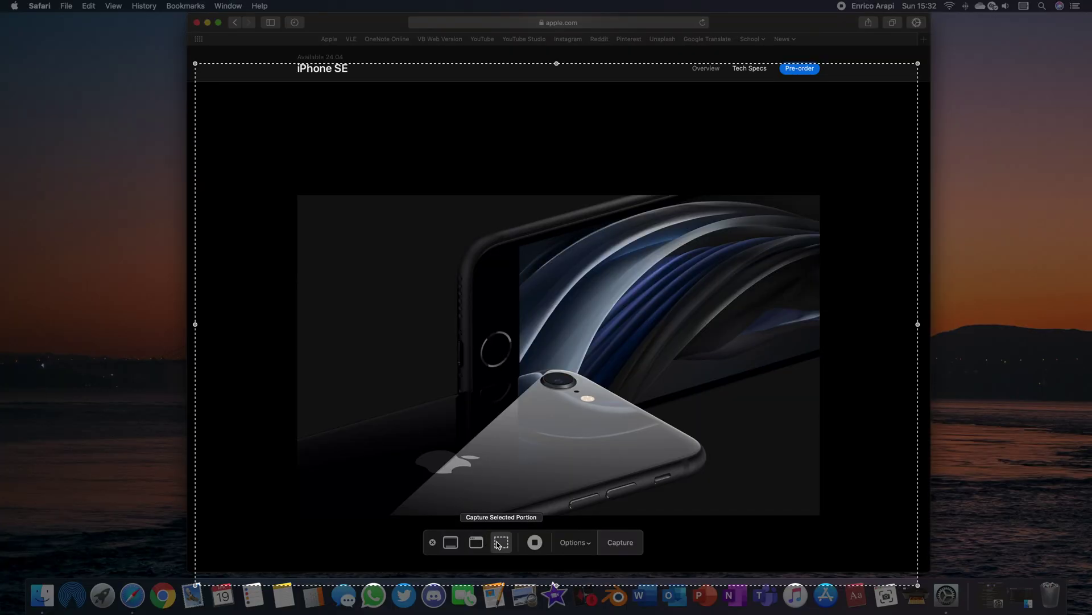
pyautogui.moveTo(424, 223); pyautogui.dragTo(448, 207)
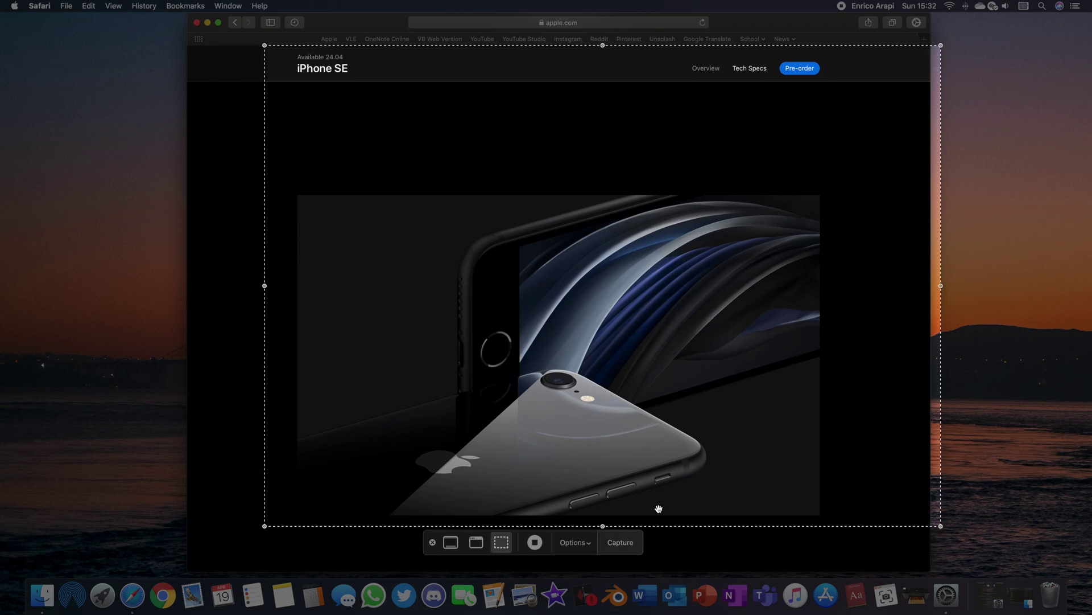
pyautogui.moveTo(940, 285); pyautogui.dragTo(835, 295)
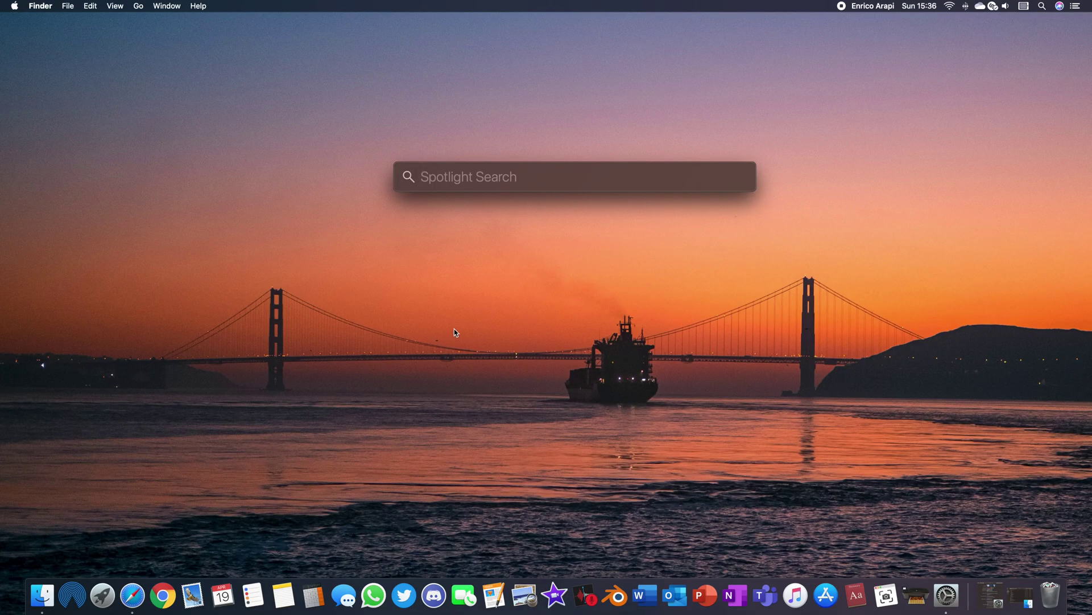
# Enter quick sums like 3+3 and 9/3 in Spotlight, then clear them and type 3000k.
pyautogui.write('3+3')
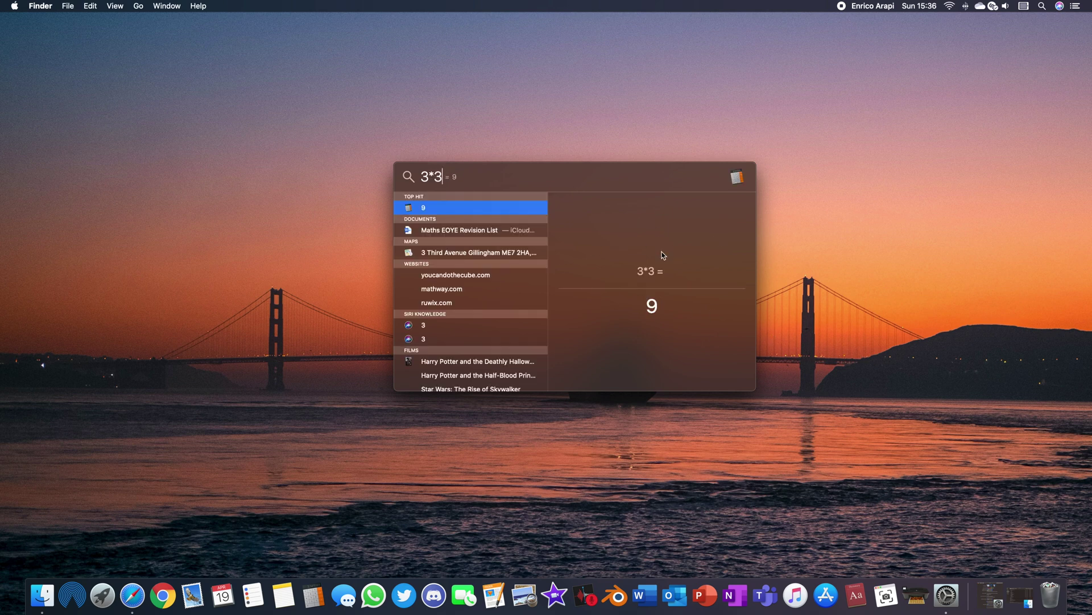
pyautogui.press('BackSpace')
pyautogui.press('BackSpace')
pyautogui.press('BackSpace')
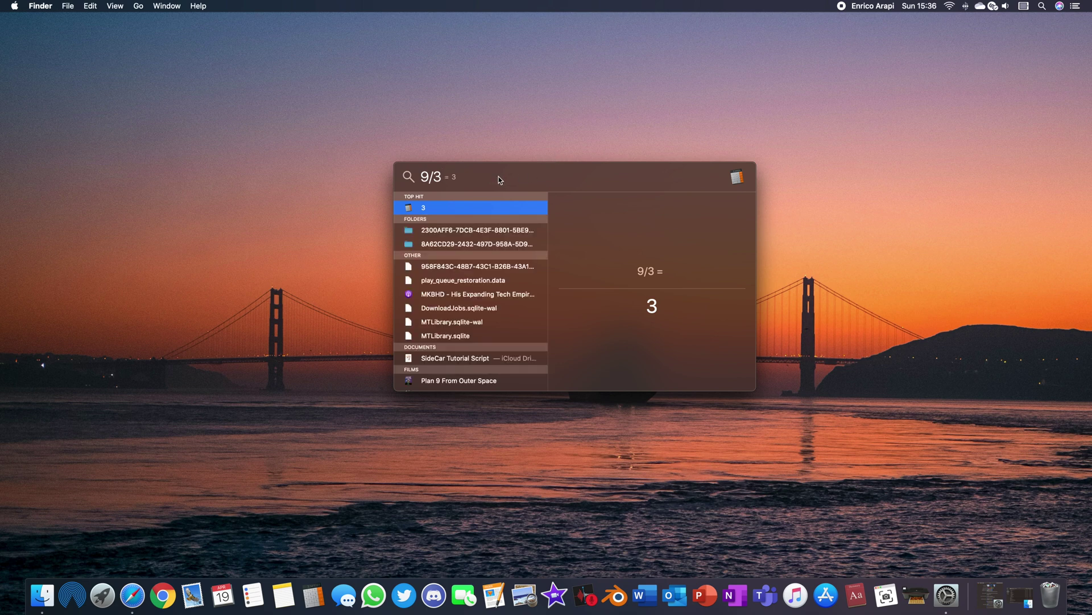
pyautogui.press('BackSpace')
pyautogui.press('BackSpace')
pyautogui.press('BackSpace')
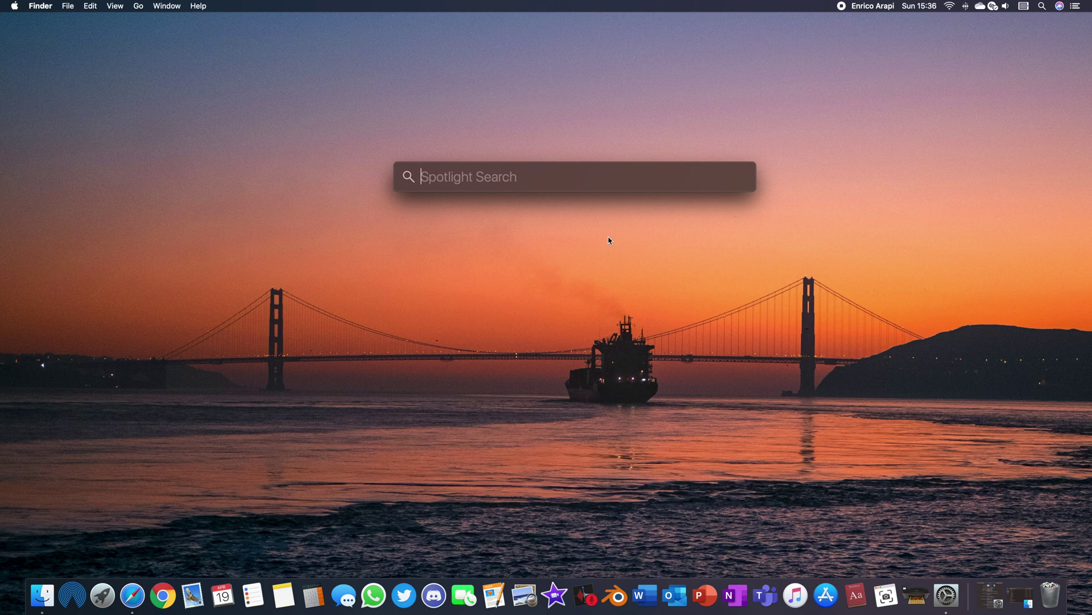
pyautogui.write('3000k')
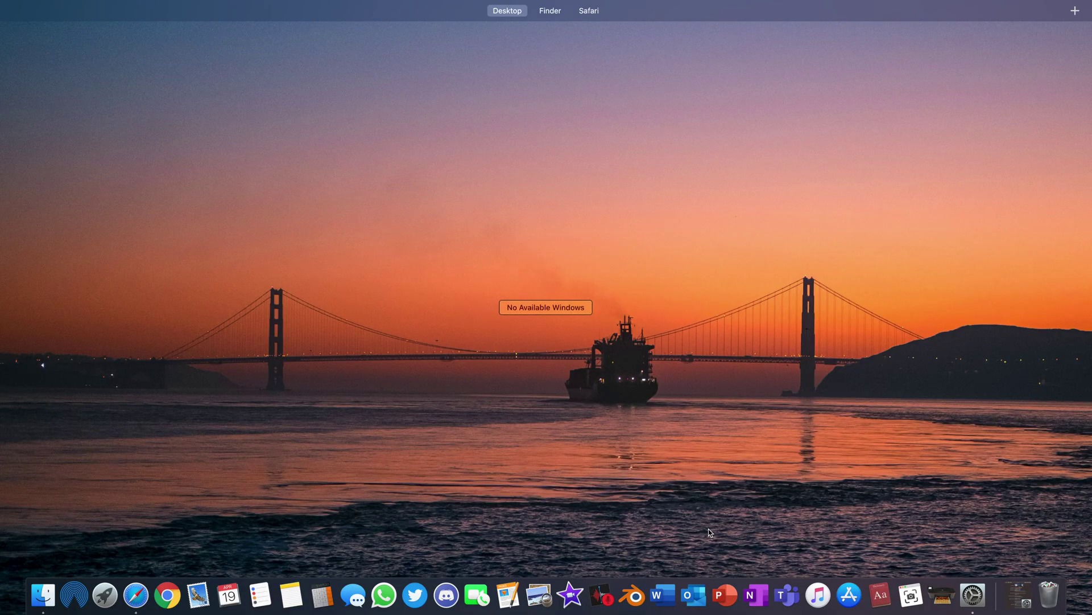
# Visit the full-screen Finder and Safari spaces, then return to the plain Desktop 1.
pyautogui.moveTo(510, 4)
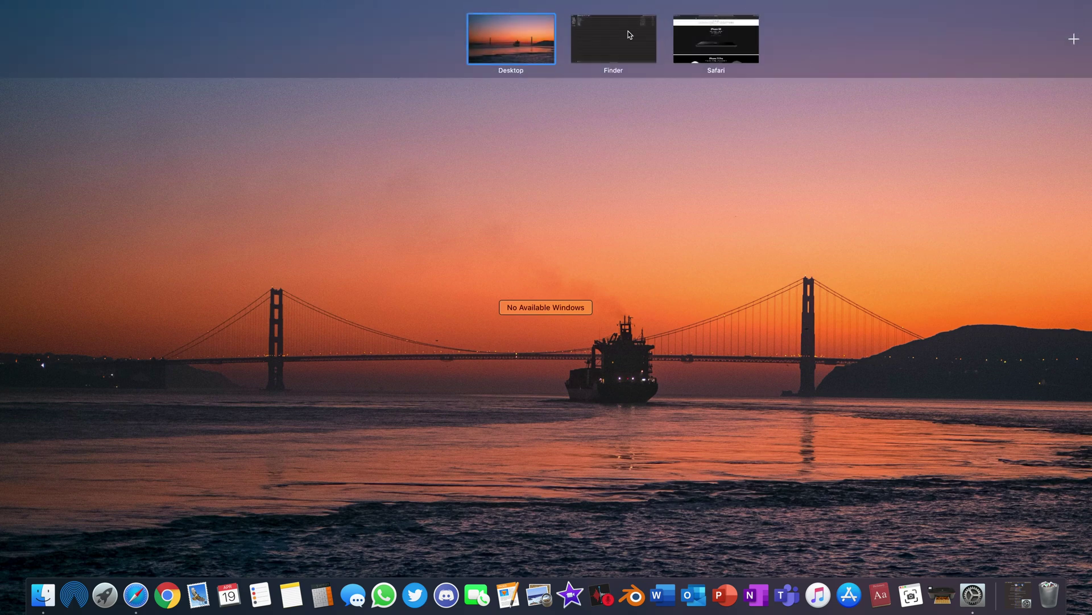
pyautogui.click(613, 41)
pyautogui.hotkey('ctrl', 'Up')
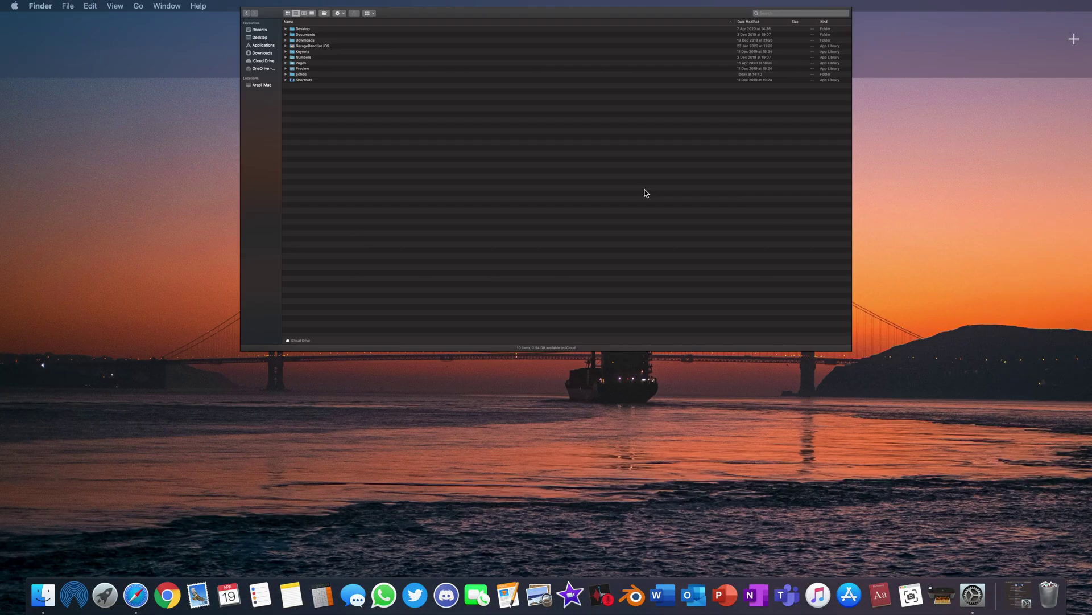
pyautogui.click(716, 39)
pyautogui.scroll(-5, 689, 176)
pyautogui.scroll(4, 654, 188)
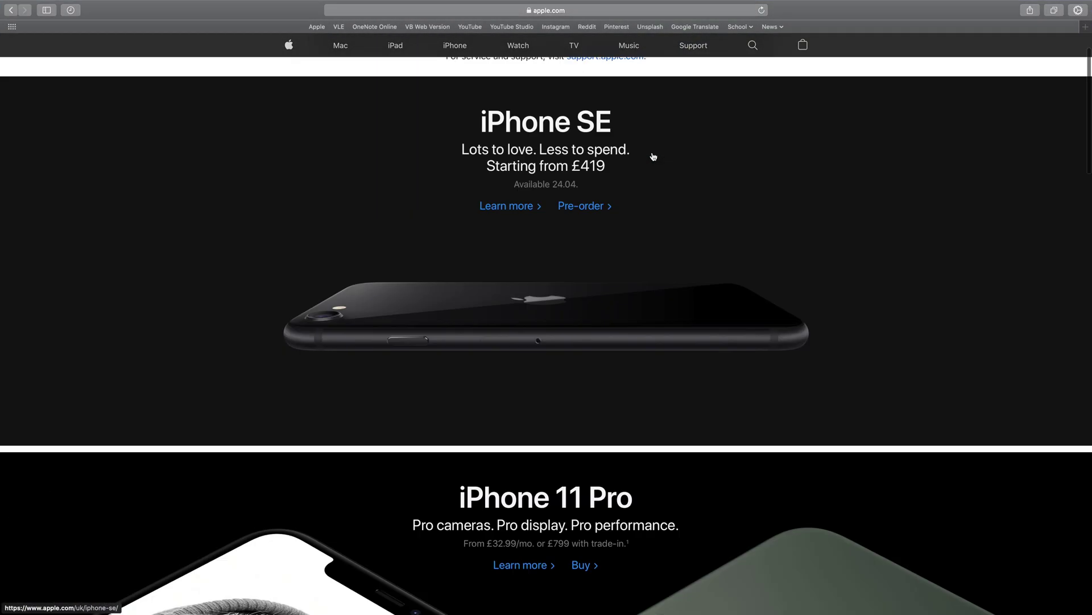
pyautogui.hotkey('ctrl', 'Up')
pyautogui.click(444, 39)
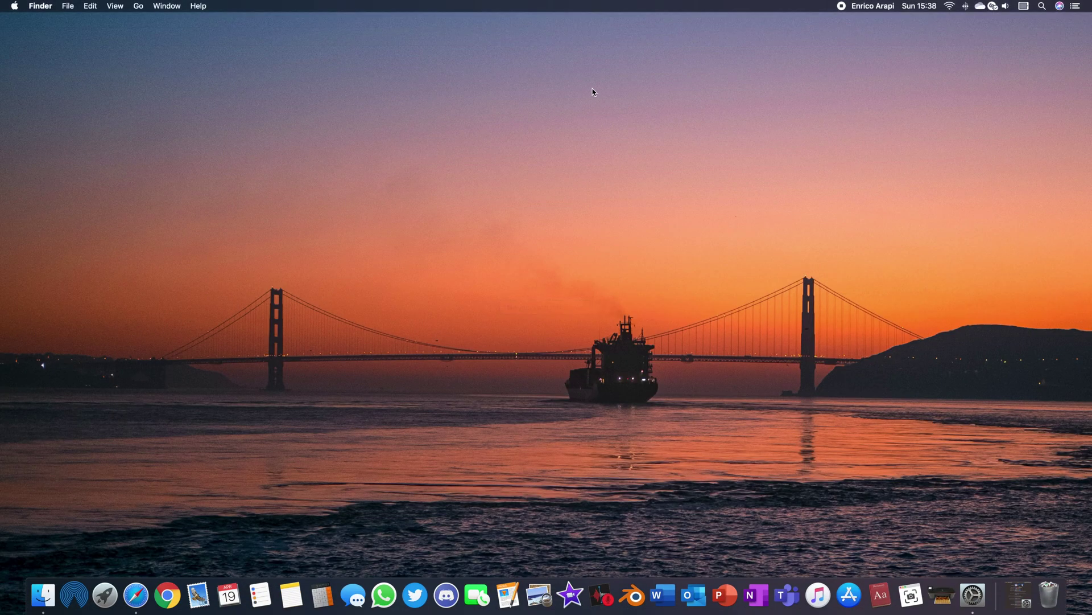
# Add a new desktop space and switch into the empty Desktop 2.
pyautogui.hotkey('ctrl', 'Up')
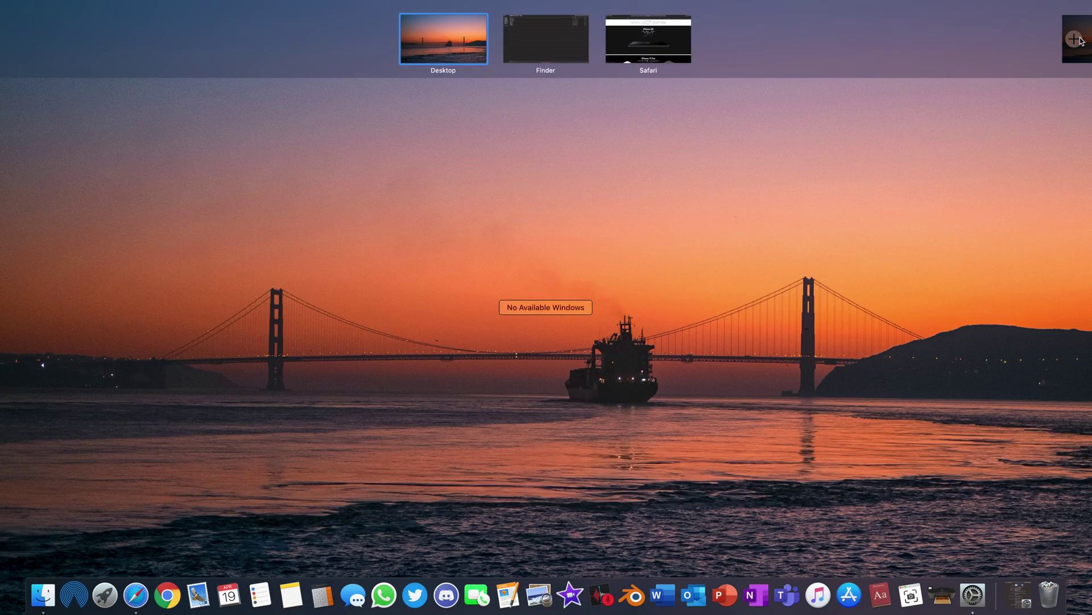
pyautogui.click(1080, 40)
pyautogui.click(715, 37)
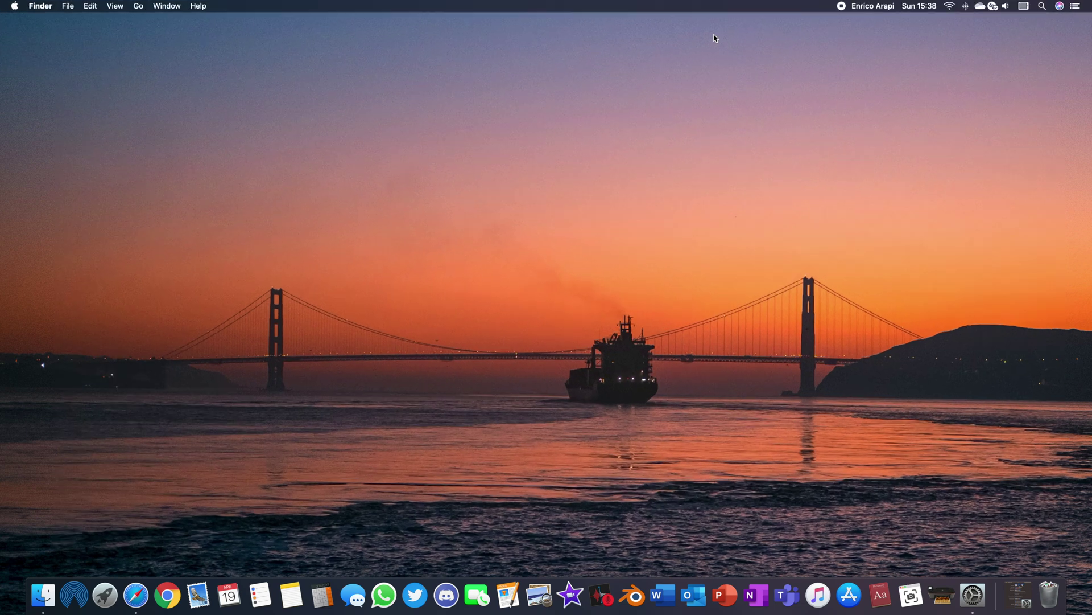
pyautogui.hotkey('ctrl', 'Up')
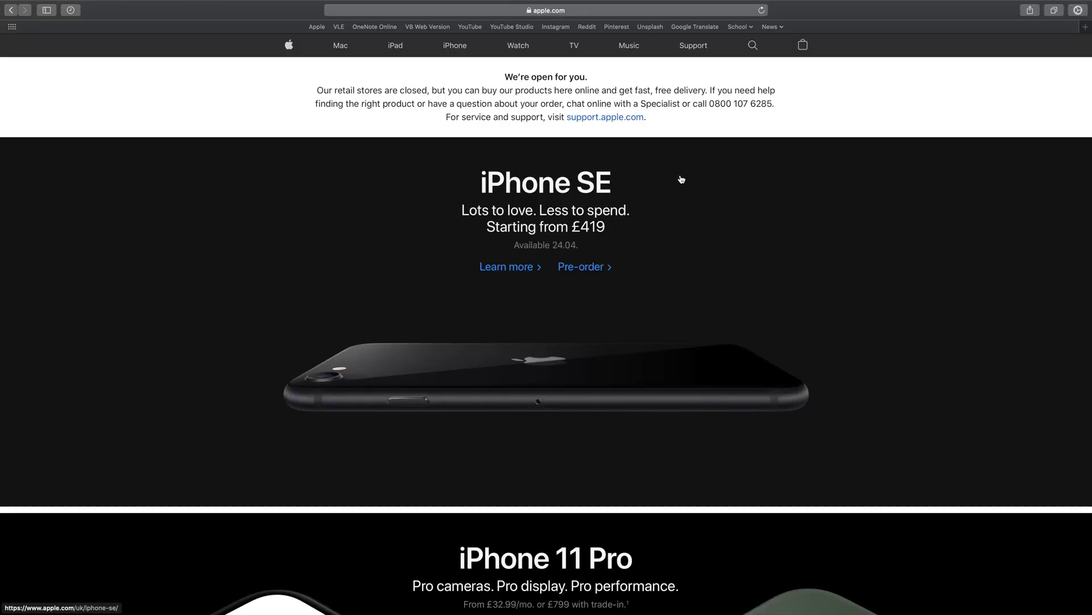
# Swipe back and forth between the spaces, ending on the full-screen Safari iPhone page.
pyautogui.hscroll(5, 766, 178)
pyautogui.hscroll(-5, 747, 178)
pyautogui.hscroll(-5, 746, 181)
pyautogui.hscroll(10, 744, 183)
pyautogui.hscroll(-5, 732, 182)
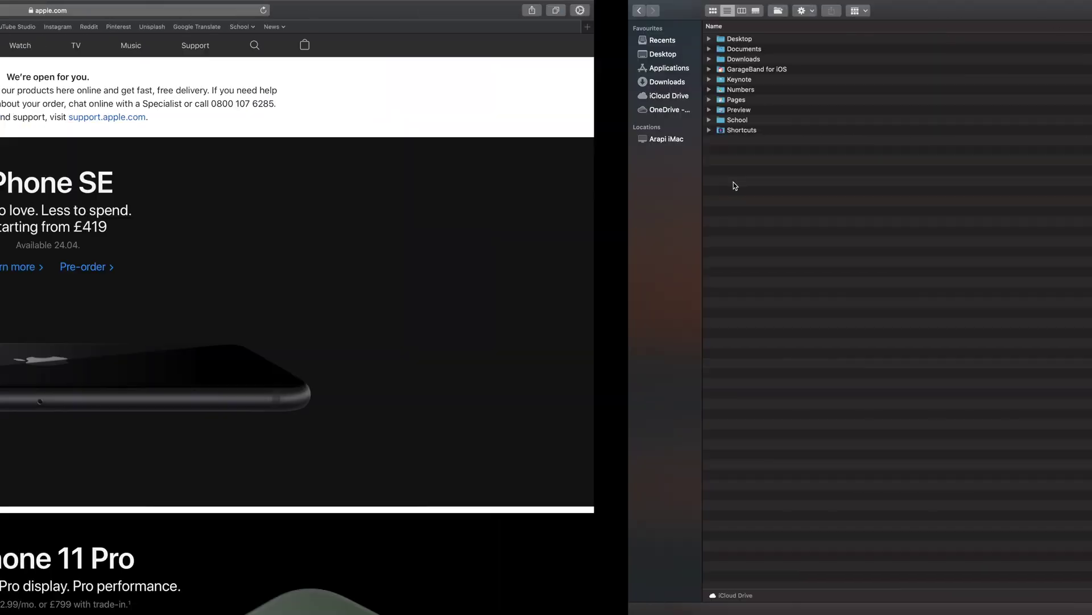
pyautogui.hscroll(10, 734, 186)
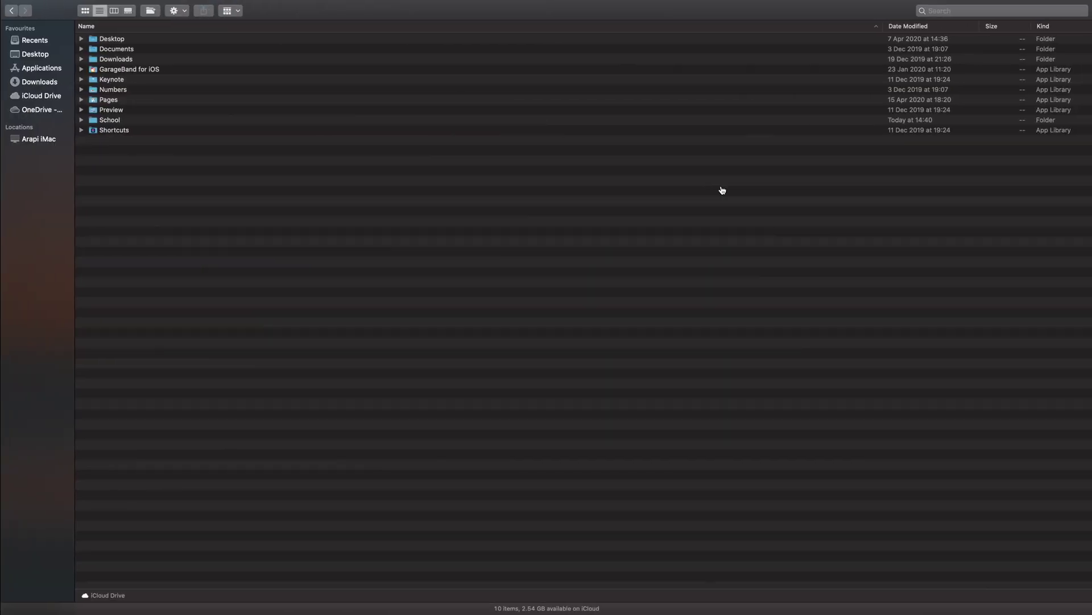
pyautogui.hscroll(-5, 722, 190)
pyautogui.scroll(-10, 725, 186)
pyautogui.scroll(10, 726, 186)
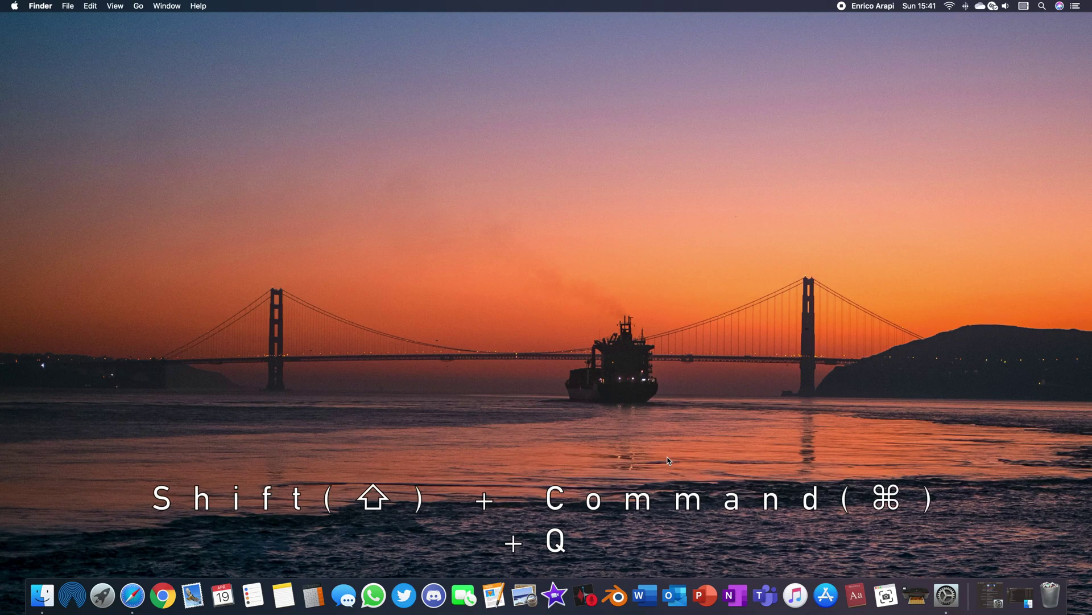
# Show the log-out confirmation with Shift+Command+Q, then lock the screen with Control+Command+Q.
pyautogui.press('shift+super+q')
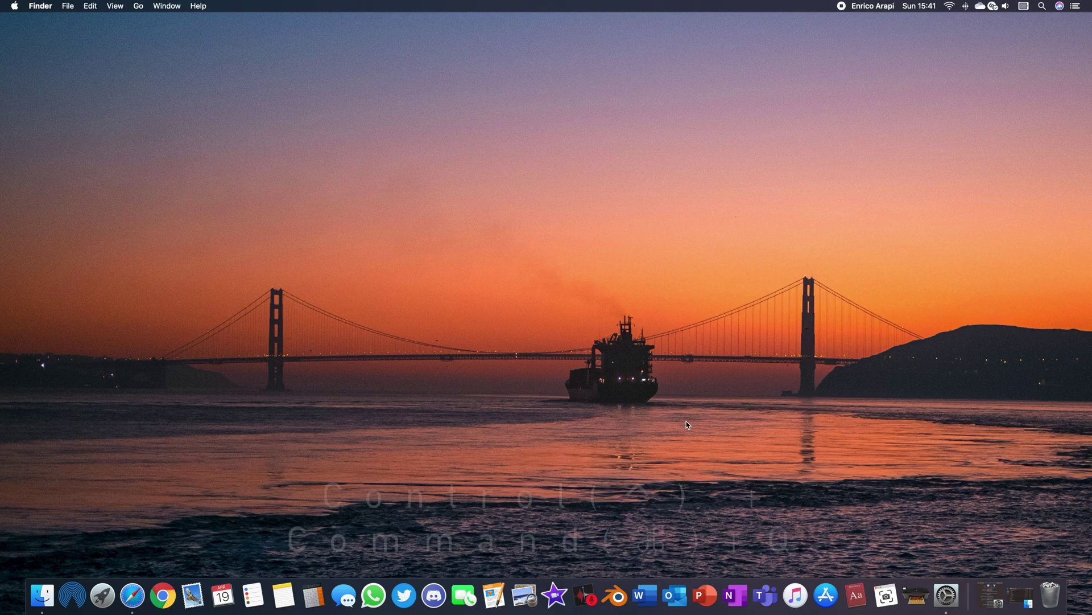
pyautogui.press('ctrl+super+q')
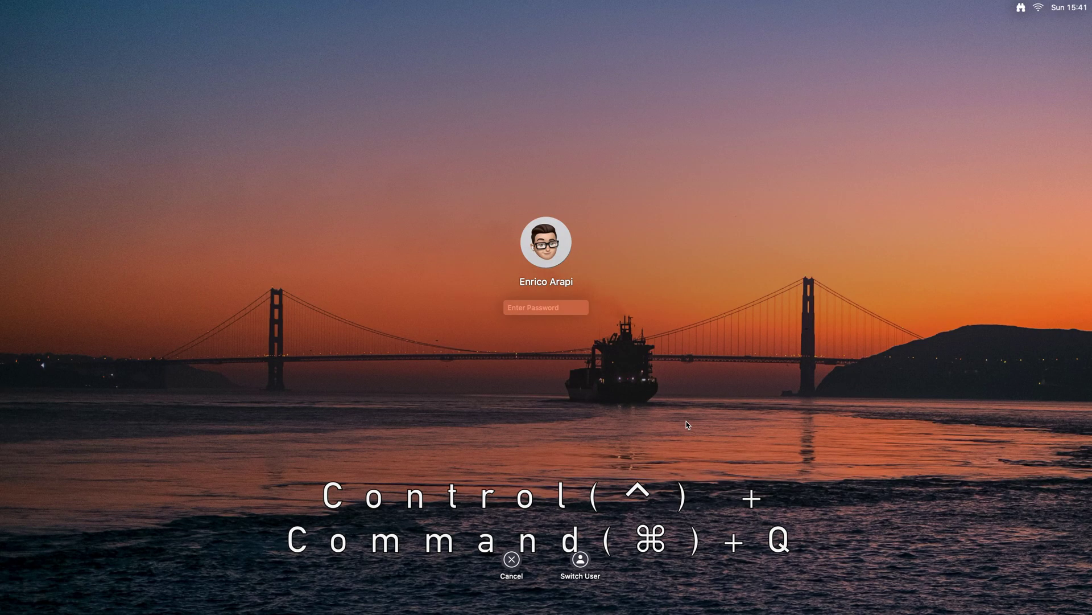